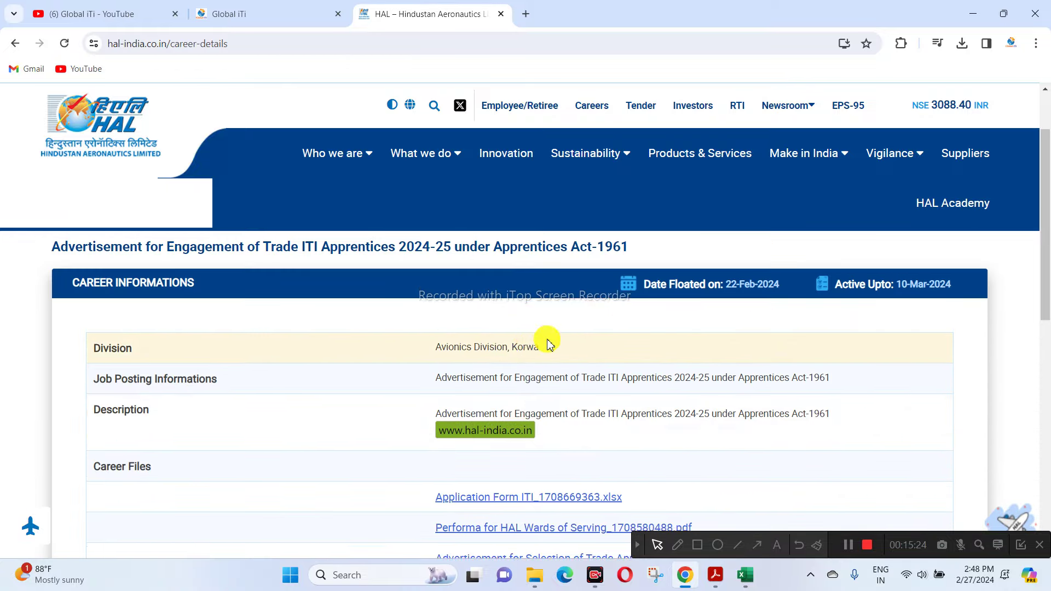
- Download 'Application Form ITI_1708669363.xlsx' from the HAL Career Files list and open it in Excel
scroll(493, 317, "down", 1)
left_click_drag(502, 282, 556, 284)
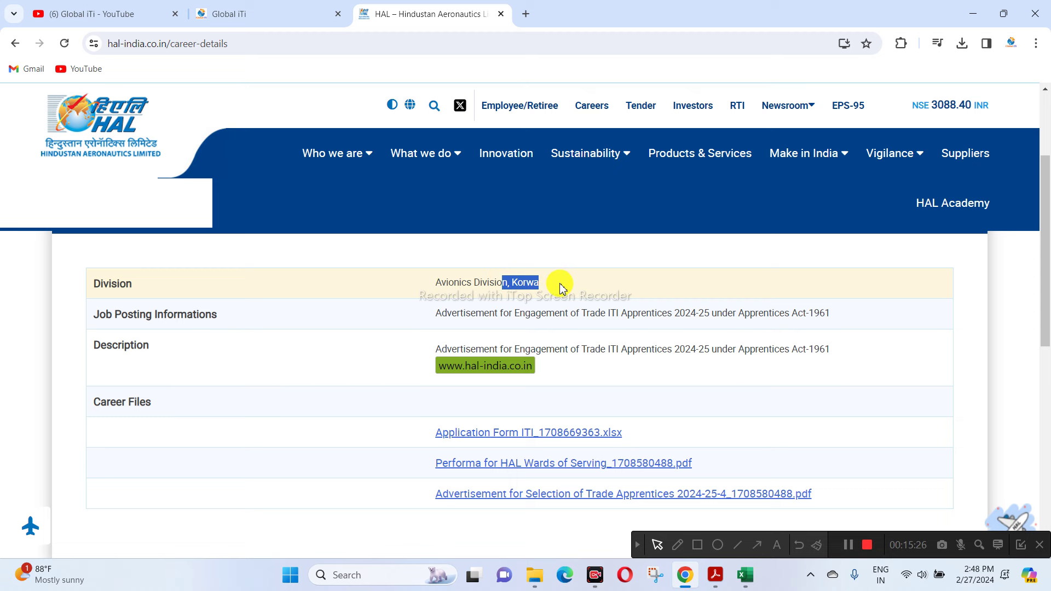
scroll(632, 350, "down", 1)
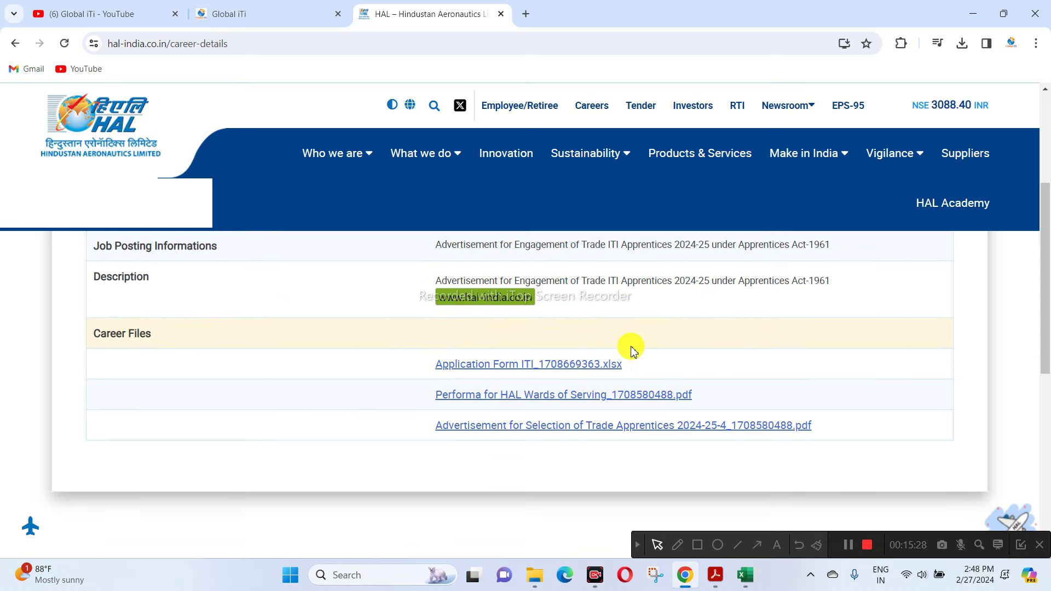
left_click(583, 370)
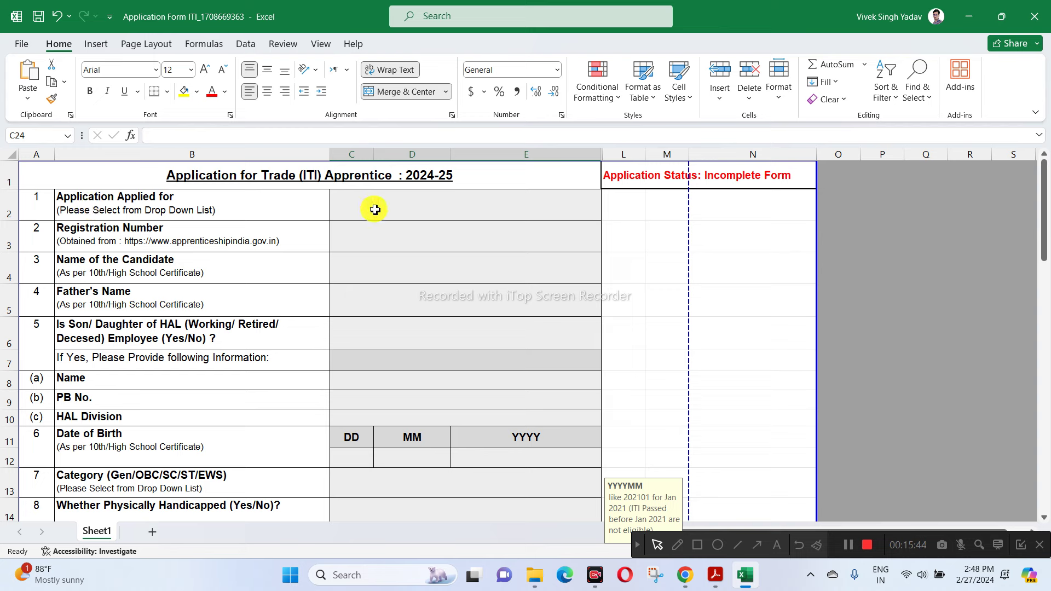
- Choose Electrician as the trade in C2 and enter the candidate's registration number in C3
left_click(406, 204)
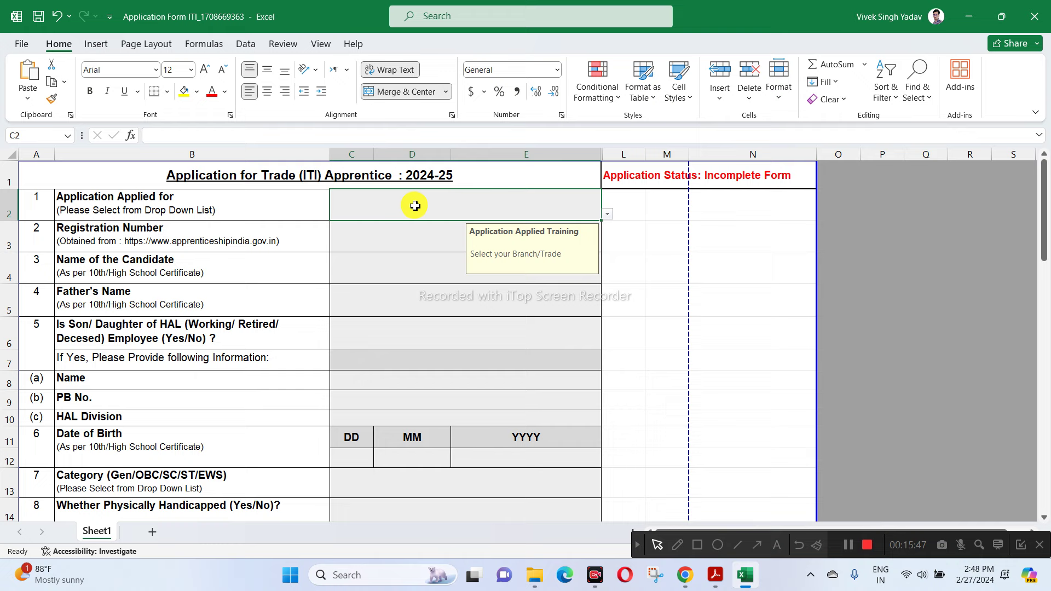
left_click(608, 215)
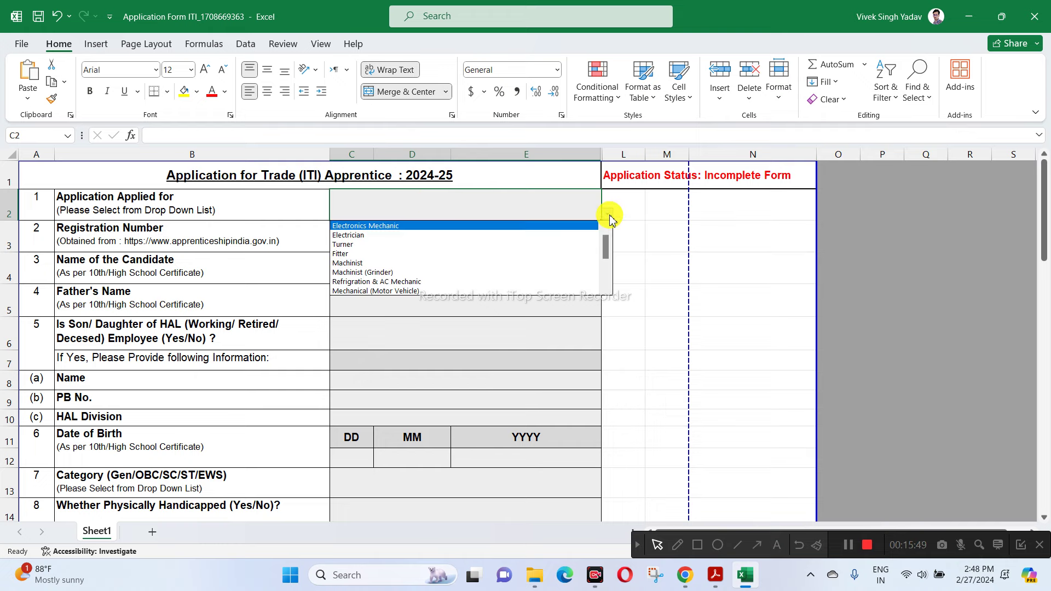
left_click(370, 235)
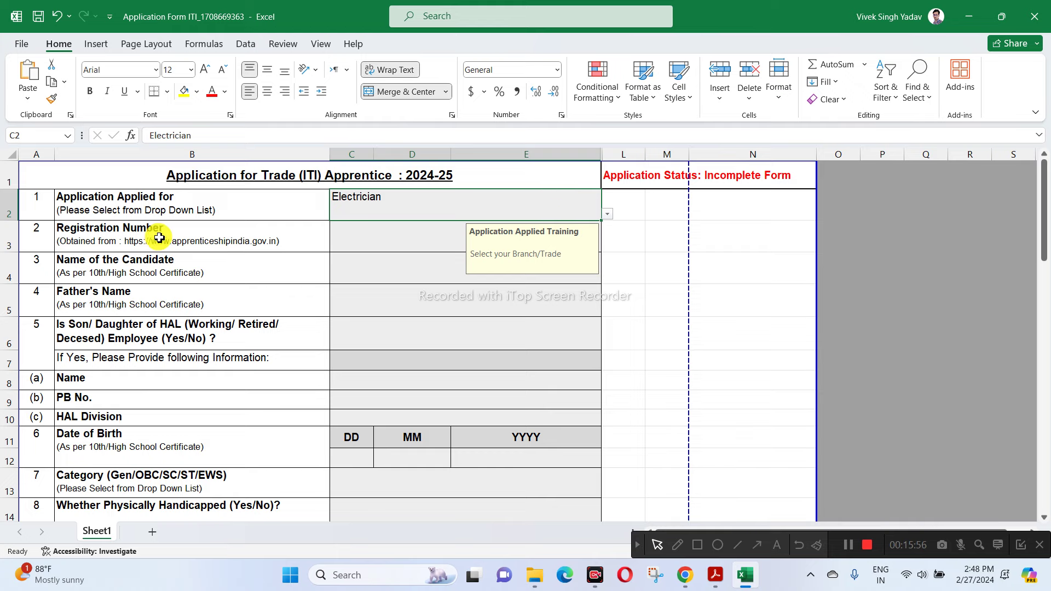
left_click(249, 240)
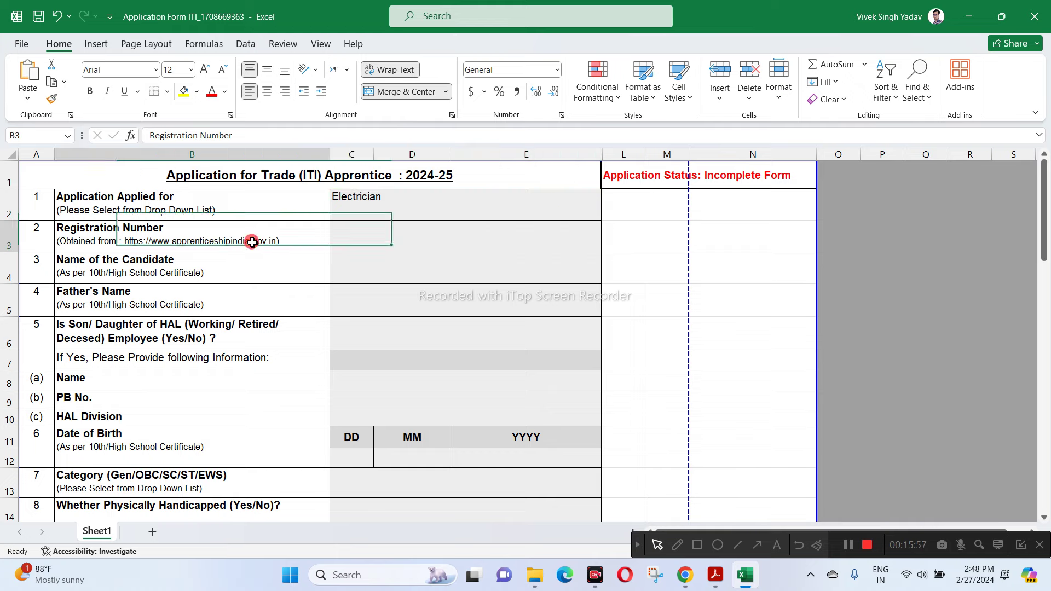
left_click(380, 244)
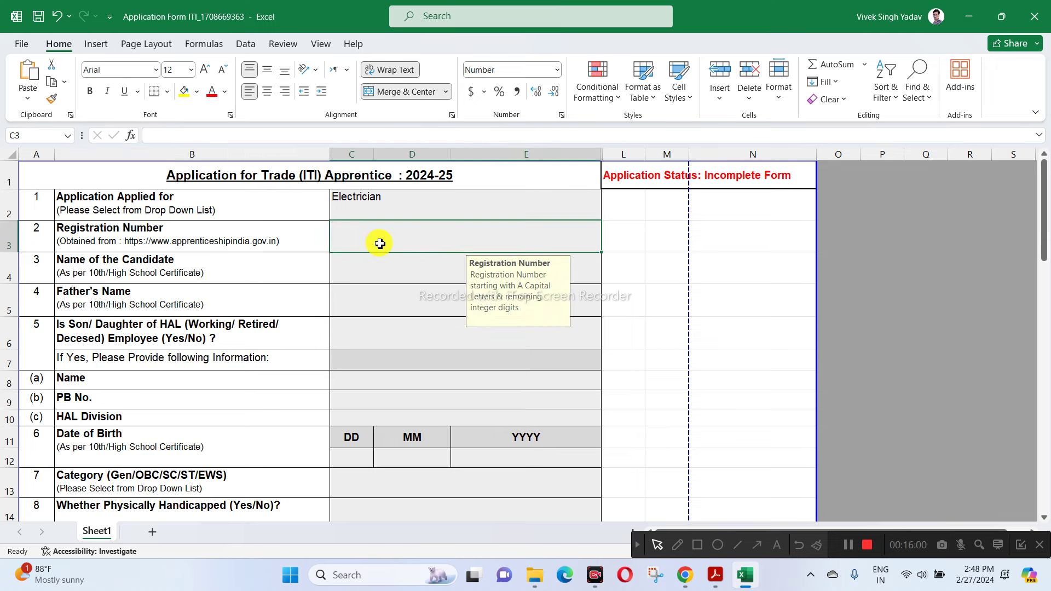
type("a")
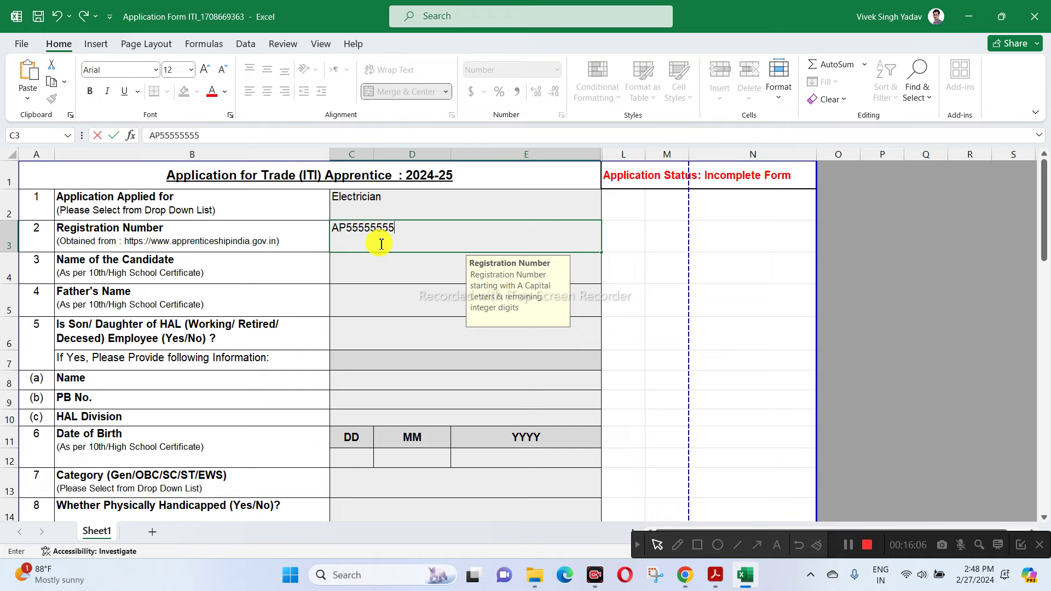
left_click(430, 259)
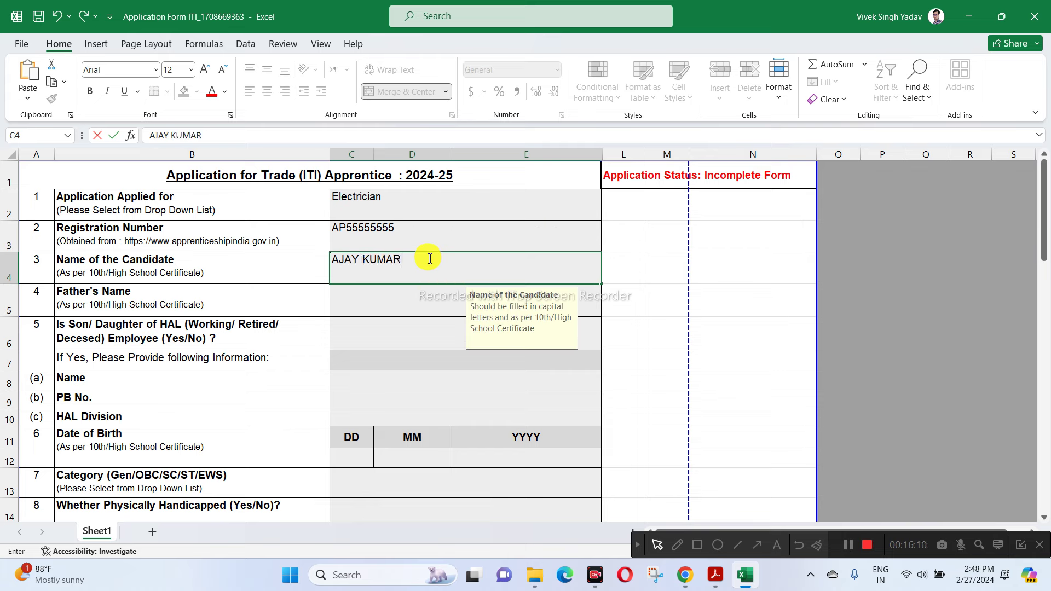
- Enter the candidate's name and father's name, and answer No to the HAL-employee question
left_click(399, 298)
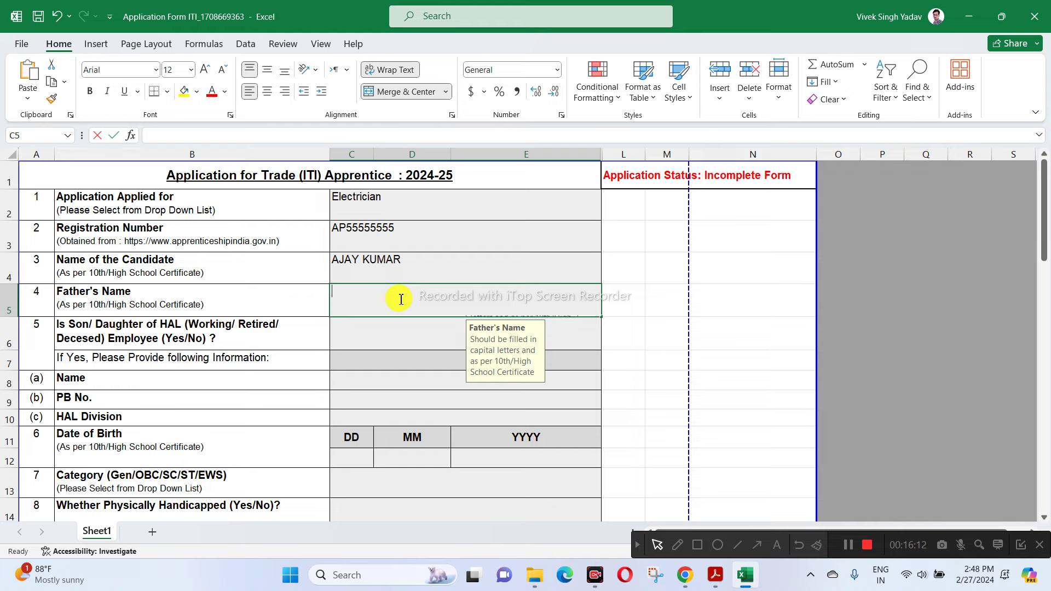
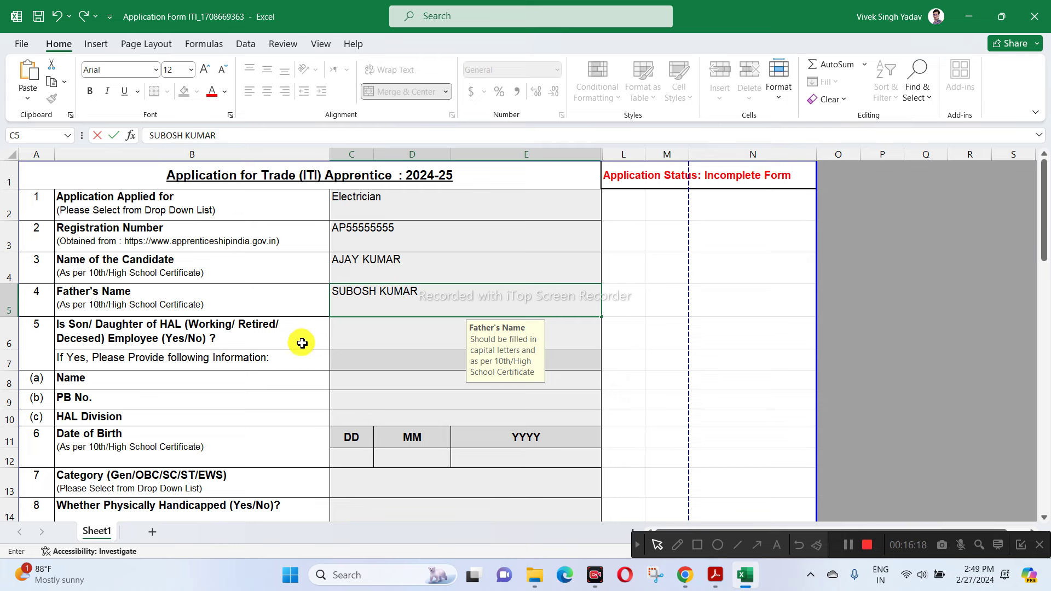
left_click(356, 333)
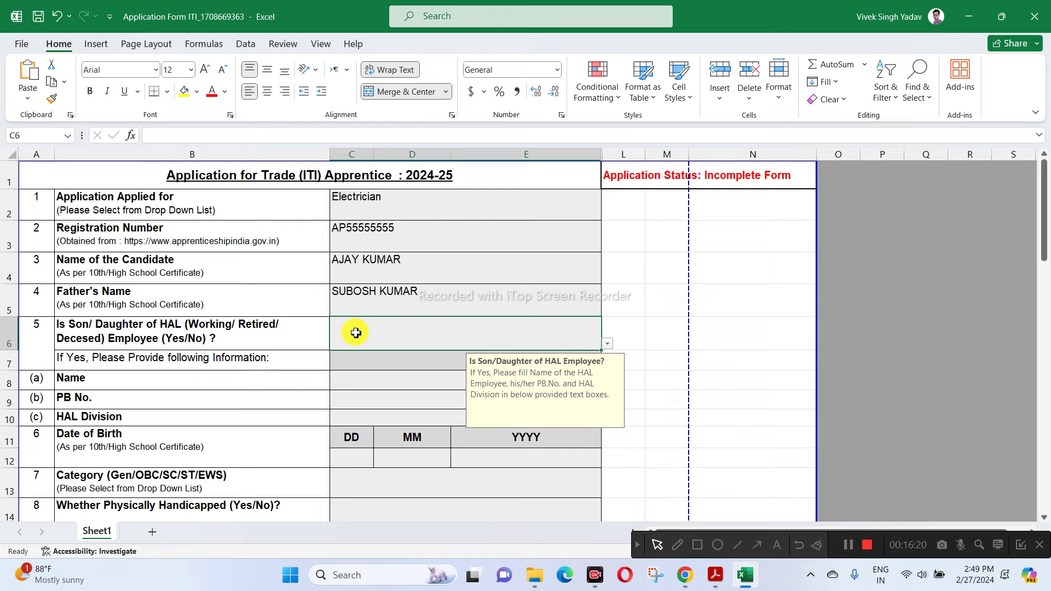
left_click(608, 344)
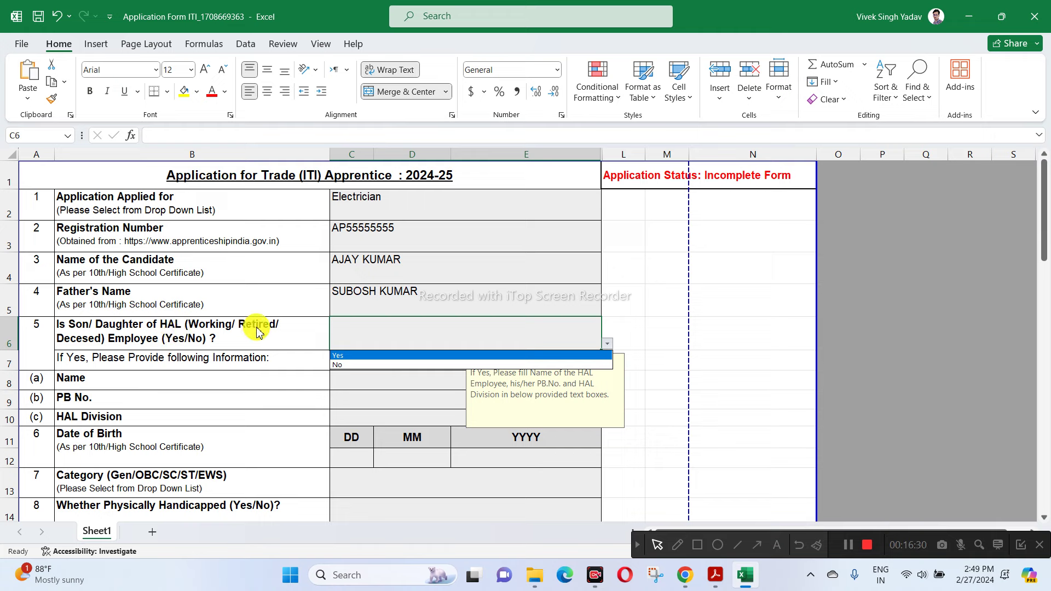
left_click(352, 365)
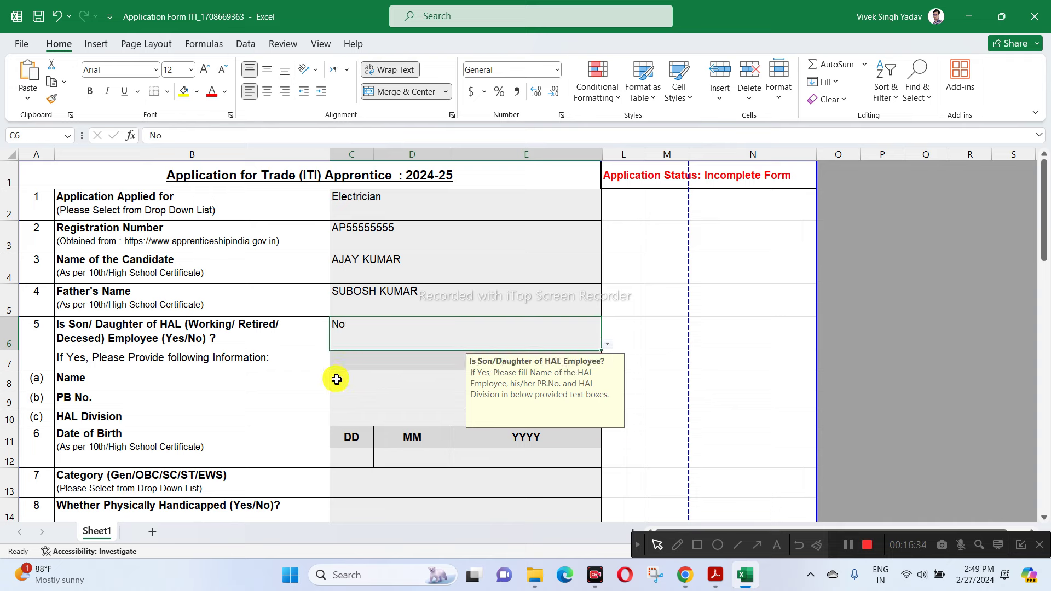
- Check the HAL-employee rows, switch the C6 answer to Yes, then set it back to No
left_click(351, 378)
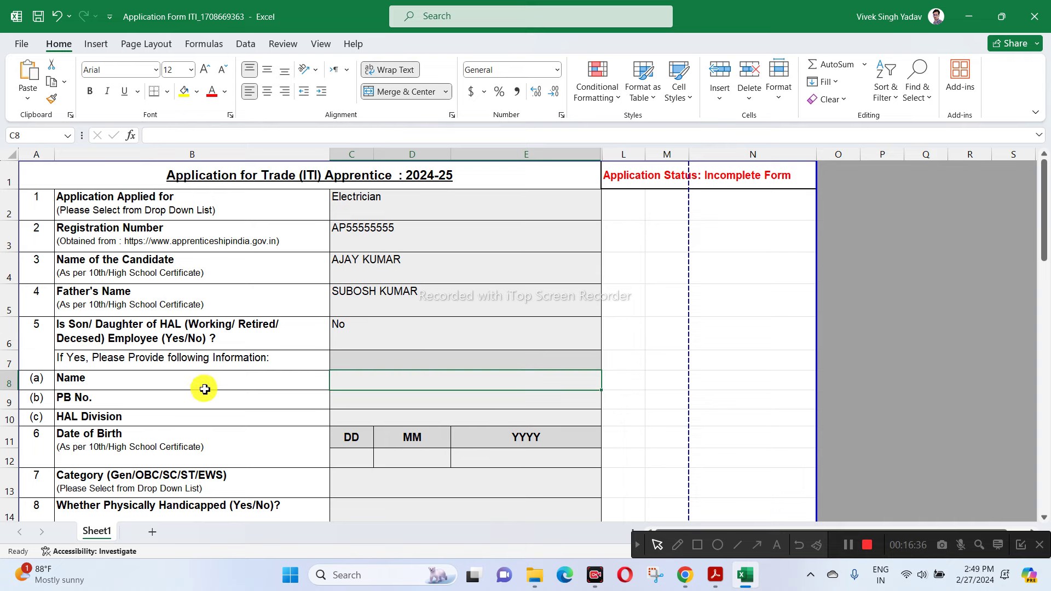
scroll(230, 338, "down", 1)
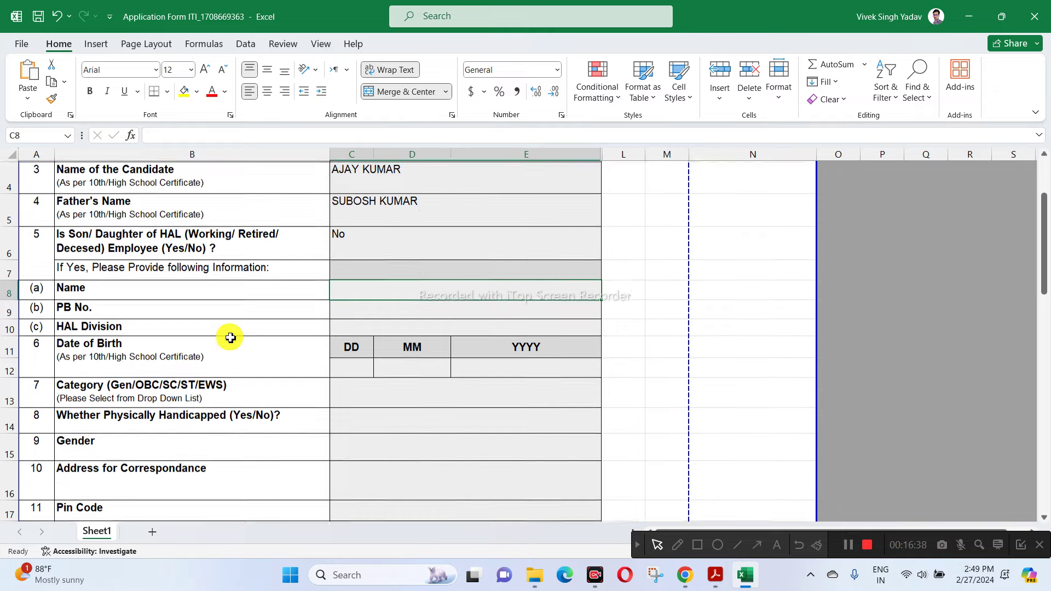
left_click(109, 293)
left_click(116, 307)
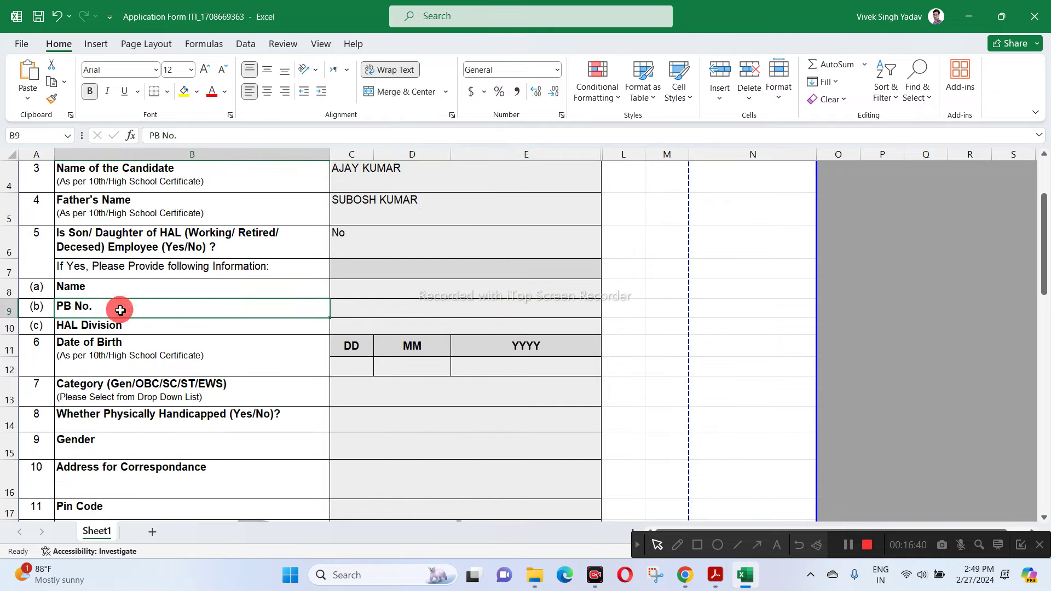
left_click(140, 332)
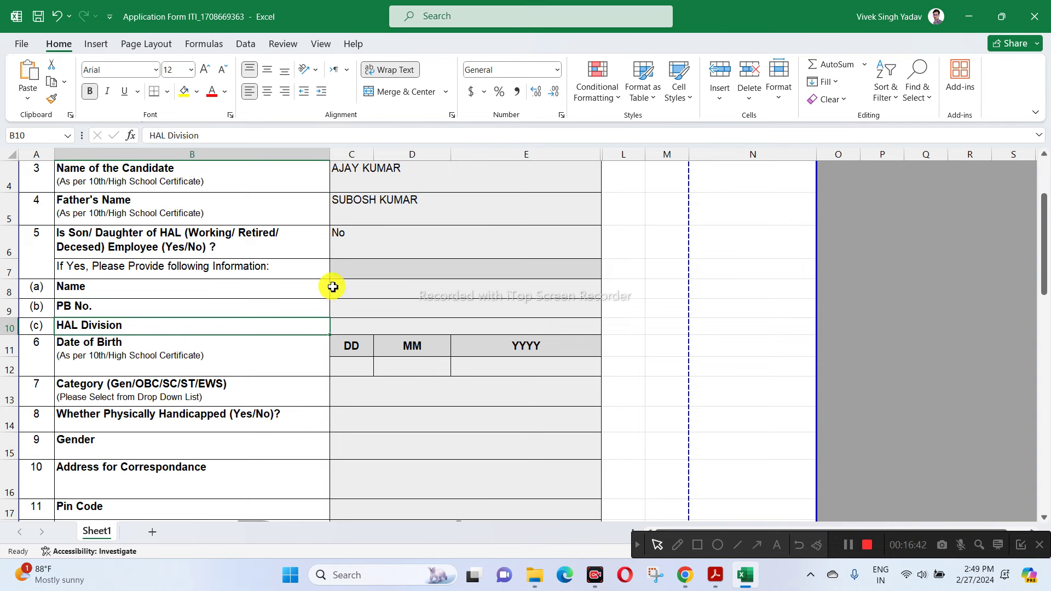
left_click(350, 240)
left_click(607, 253)
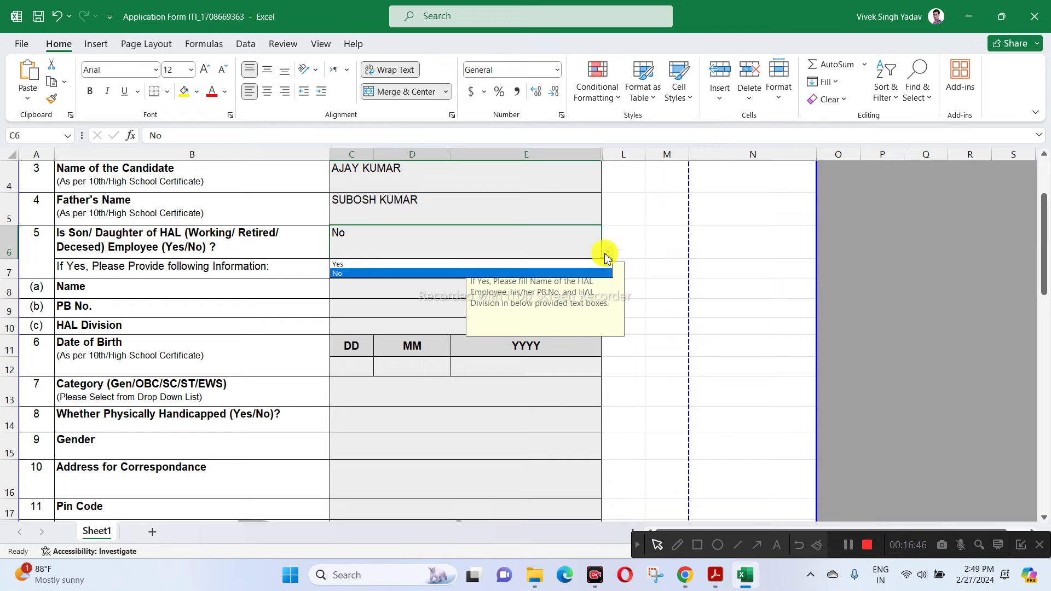
left_click(361, 267)
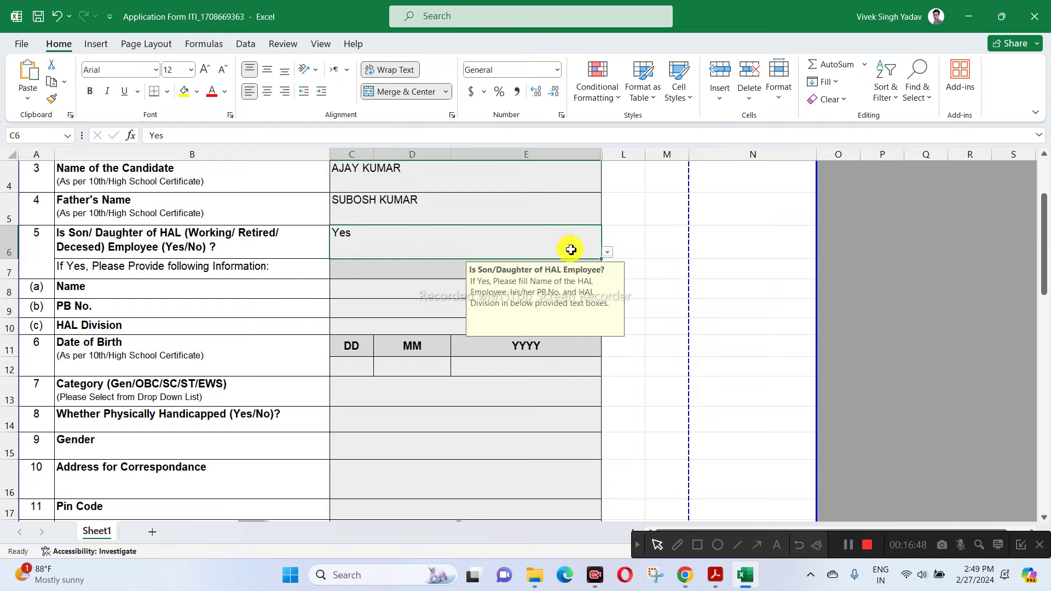
left_click(607, 253)
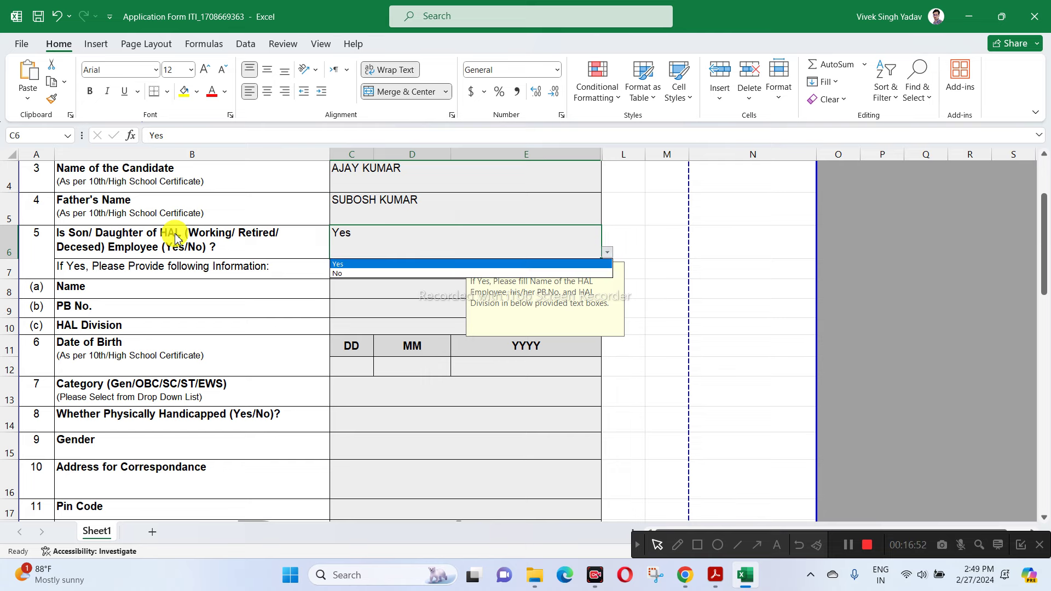
left_click(336, 273)
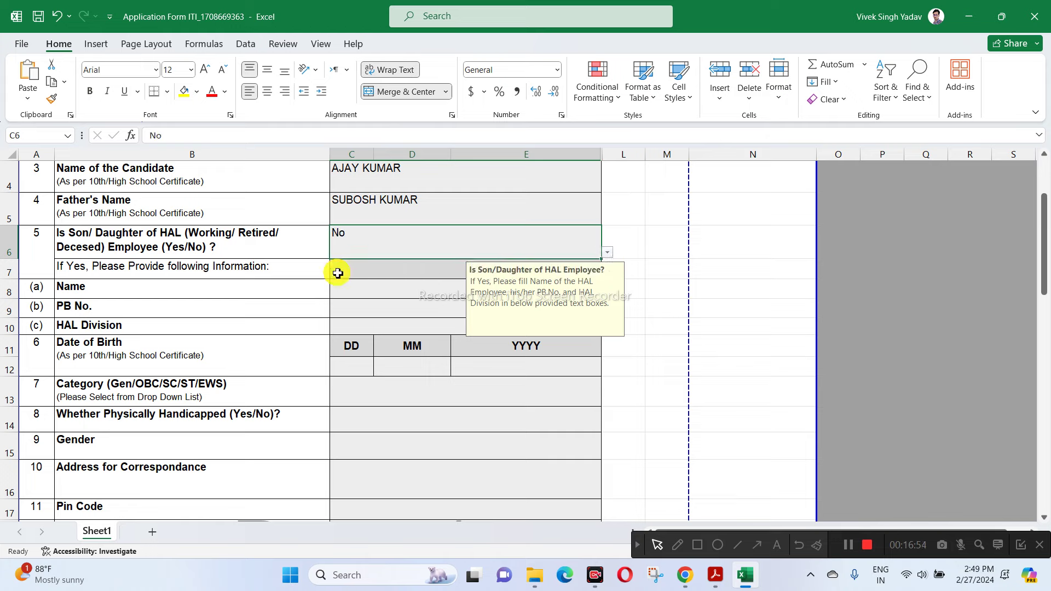
- Fill B8:E10 (Name, PB No., HAL Division) with yellow
left_click_drag(306, 282, 413, 326)
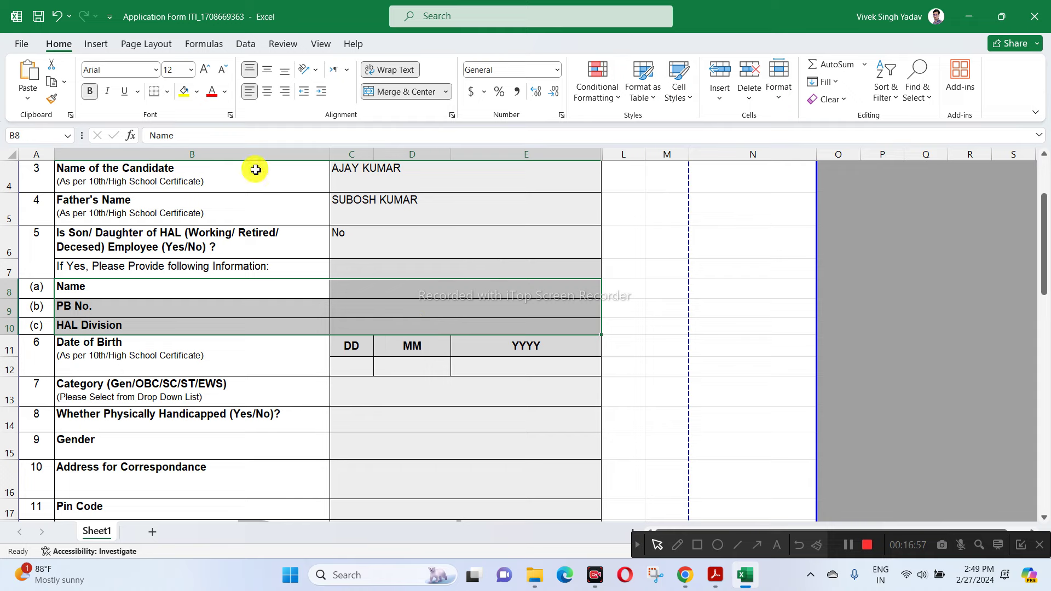
left_click(184, 92)
scroll(293, 319, "down", 1)
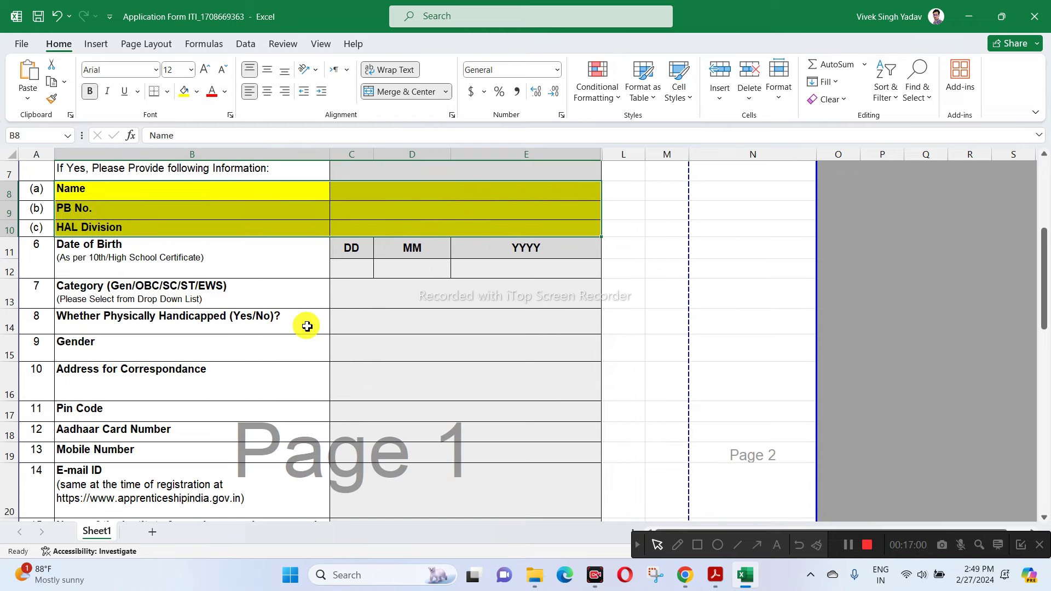
- Enter the date of birth as day 18, month 03, year 2002
left_click(355, 274)
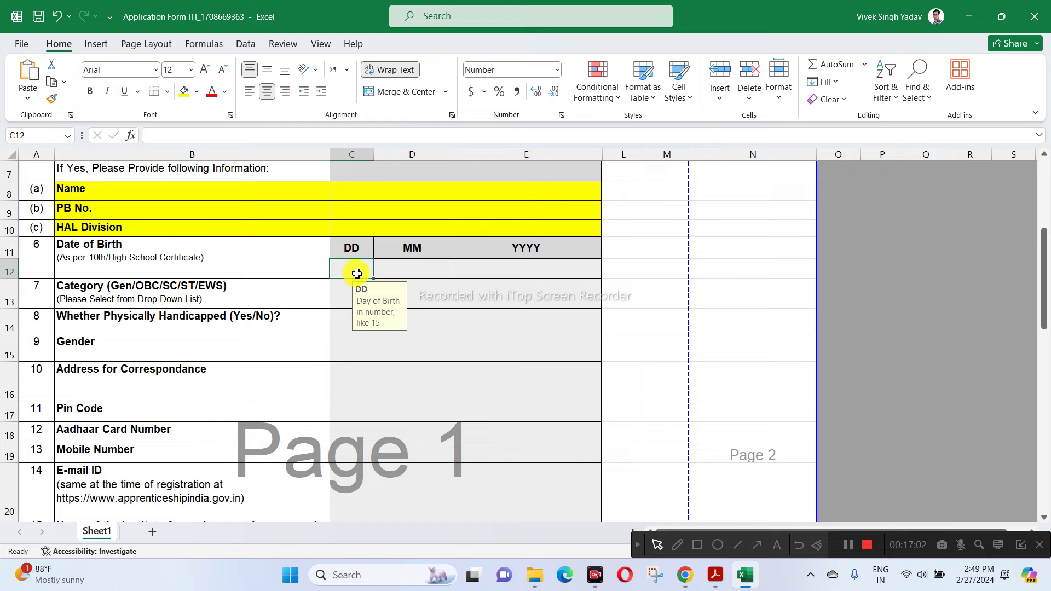
type("18")
key("Tab")
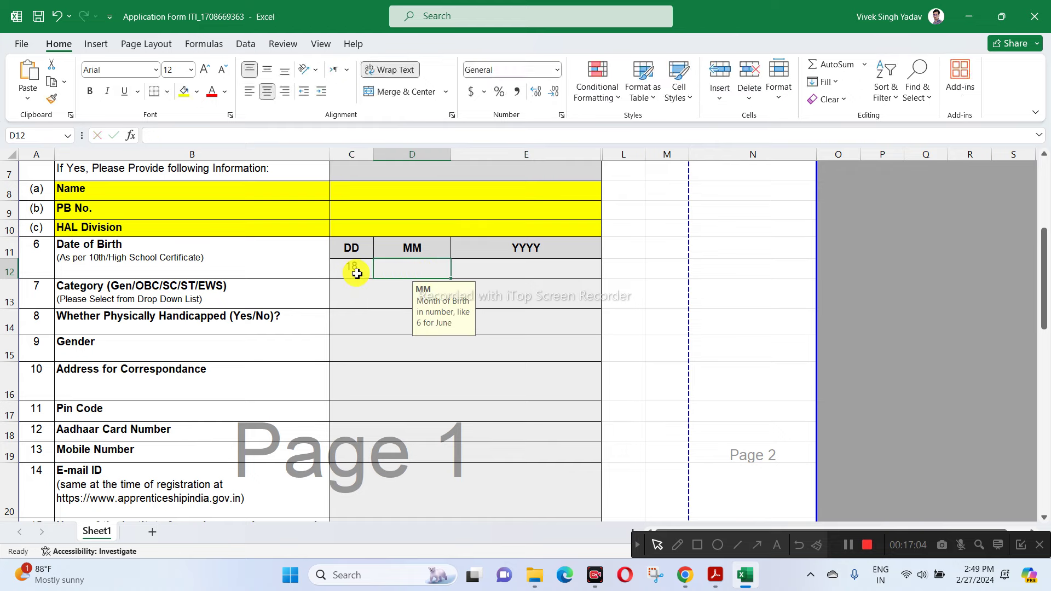
type("03")
key("Tab")
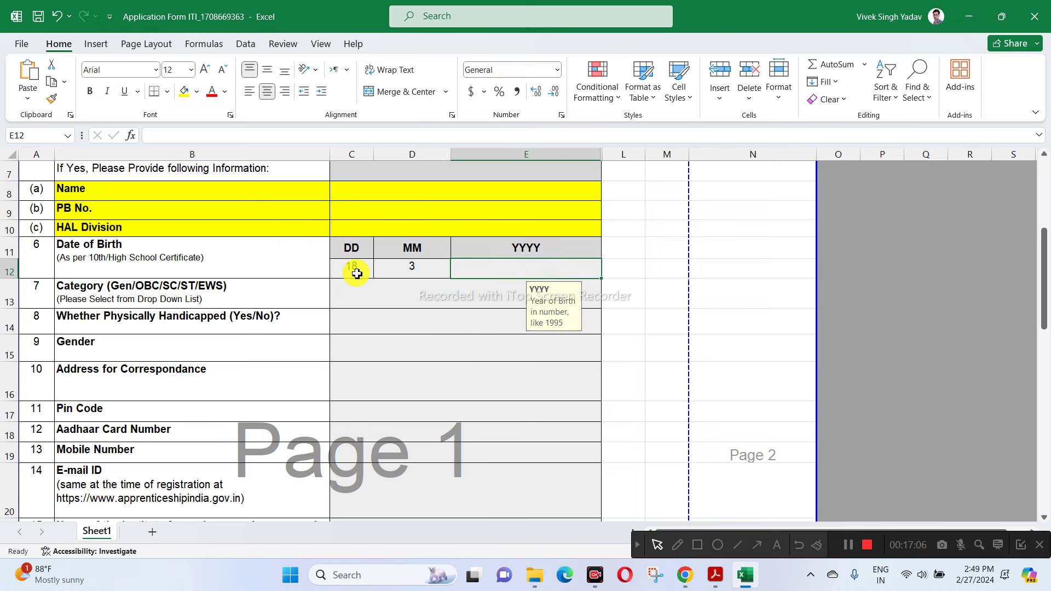
type("2002")
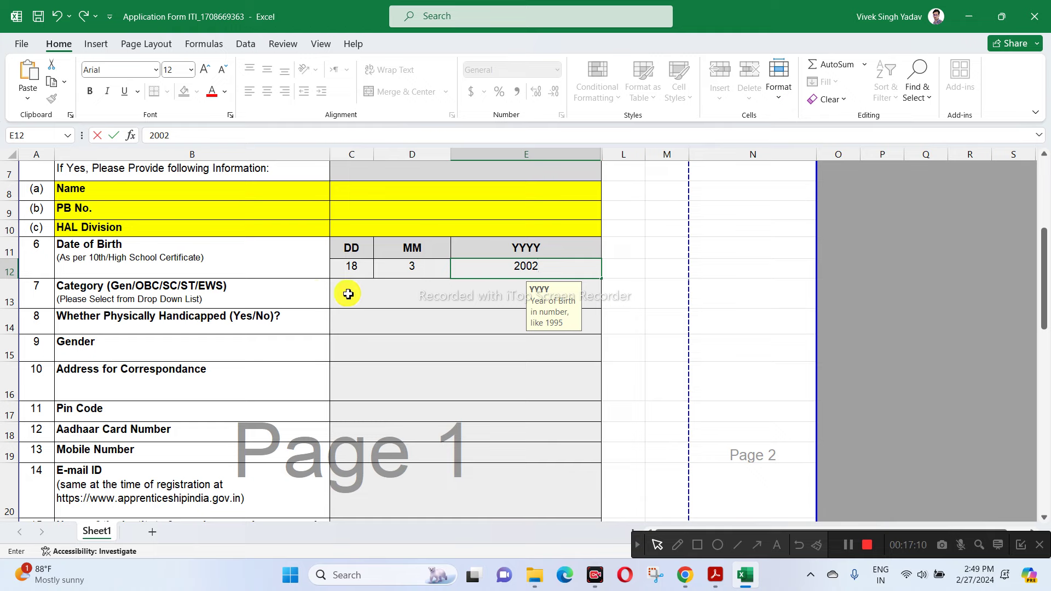
left_click(373, 294)
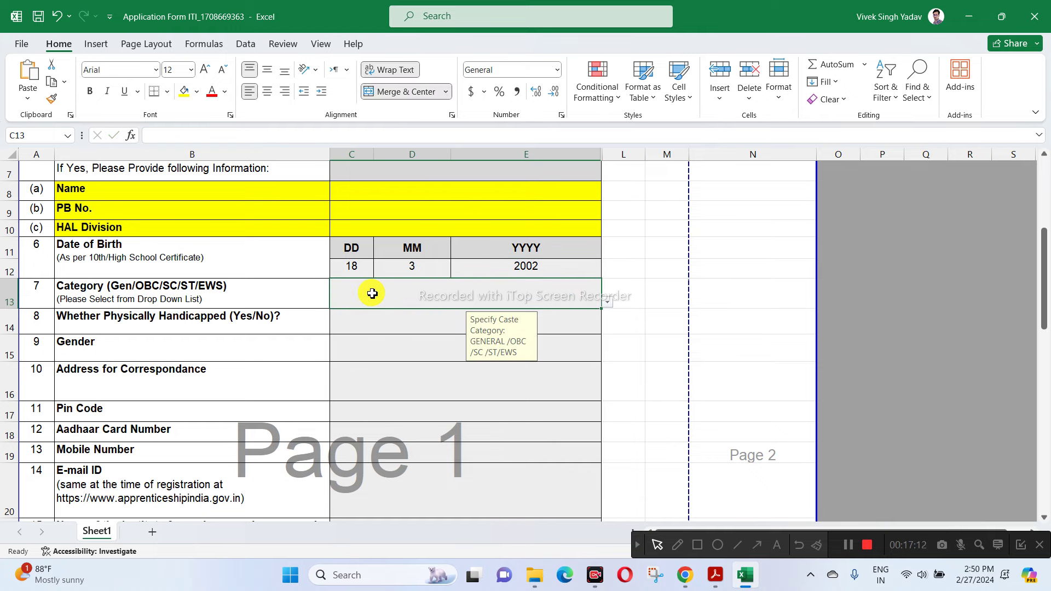
- Set the category to OBC and physically handicapped to No
type("OBC")
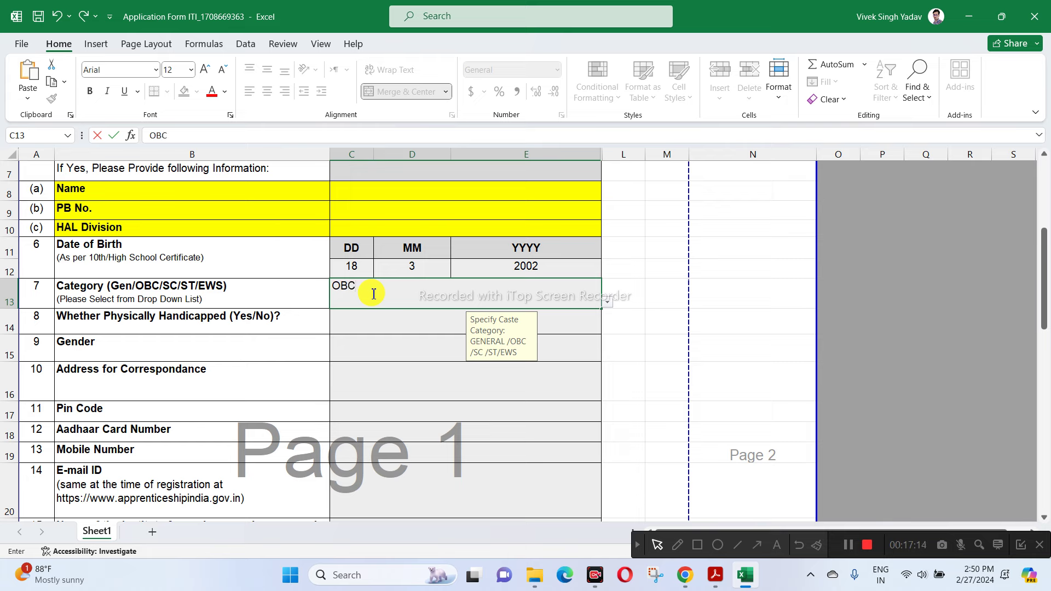
left_click(607, 303)
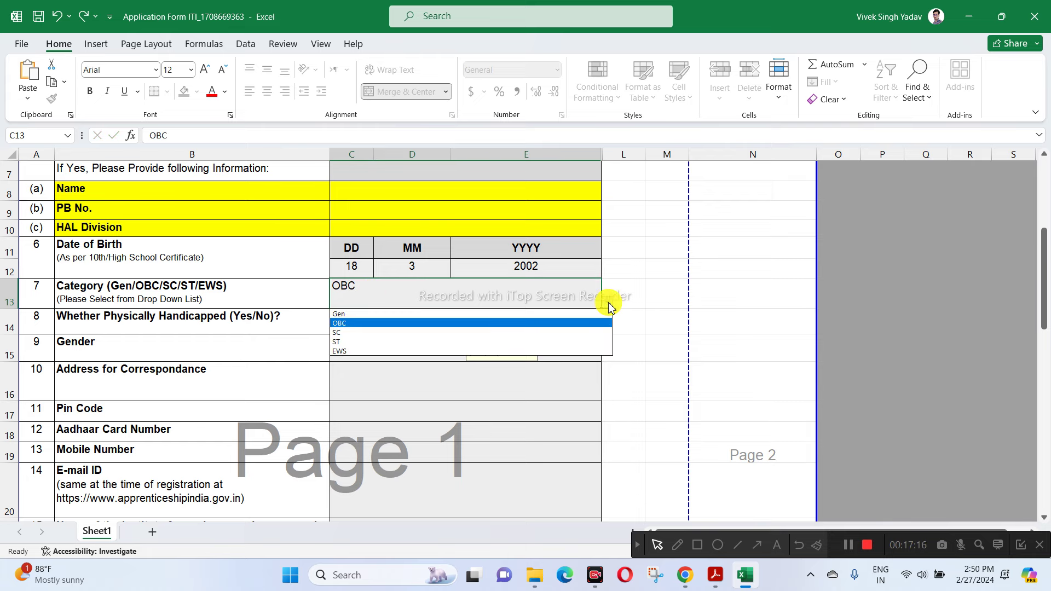
left_click(345, 323)
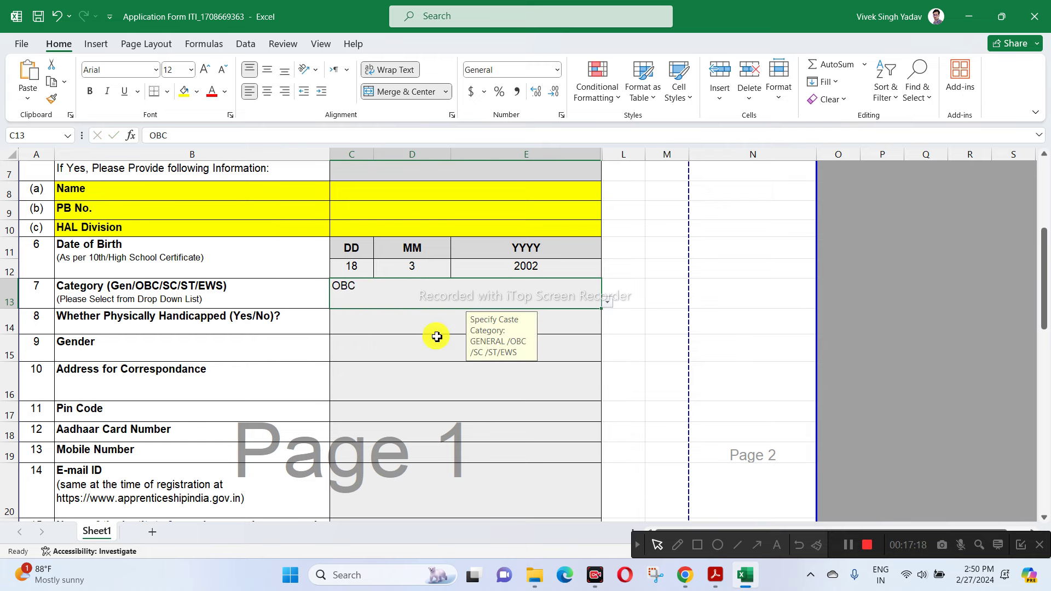
left_click(342, 326)
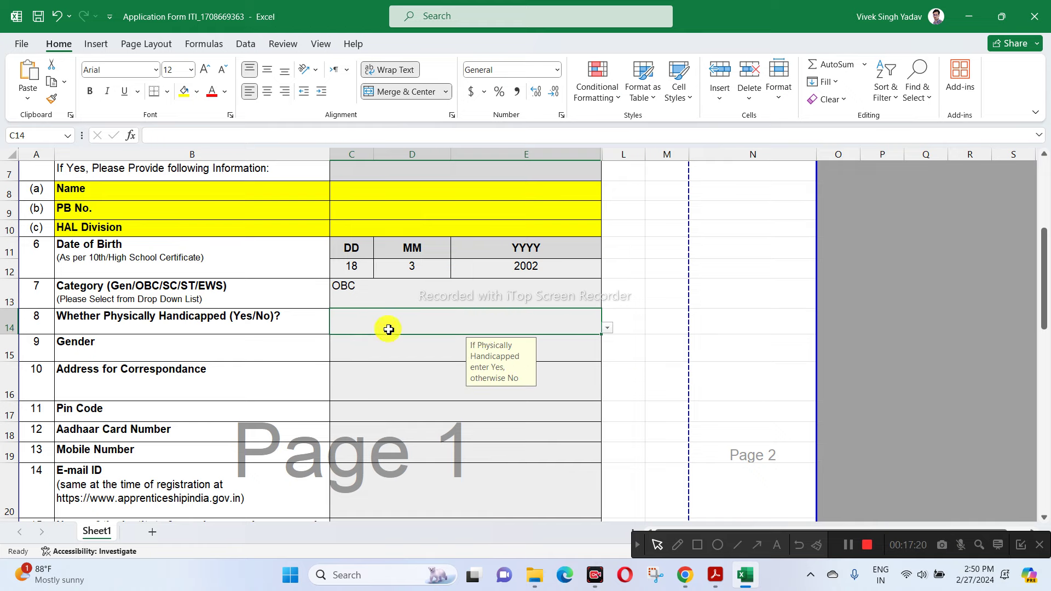
left_click(607, 328)
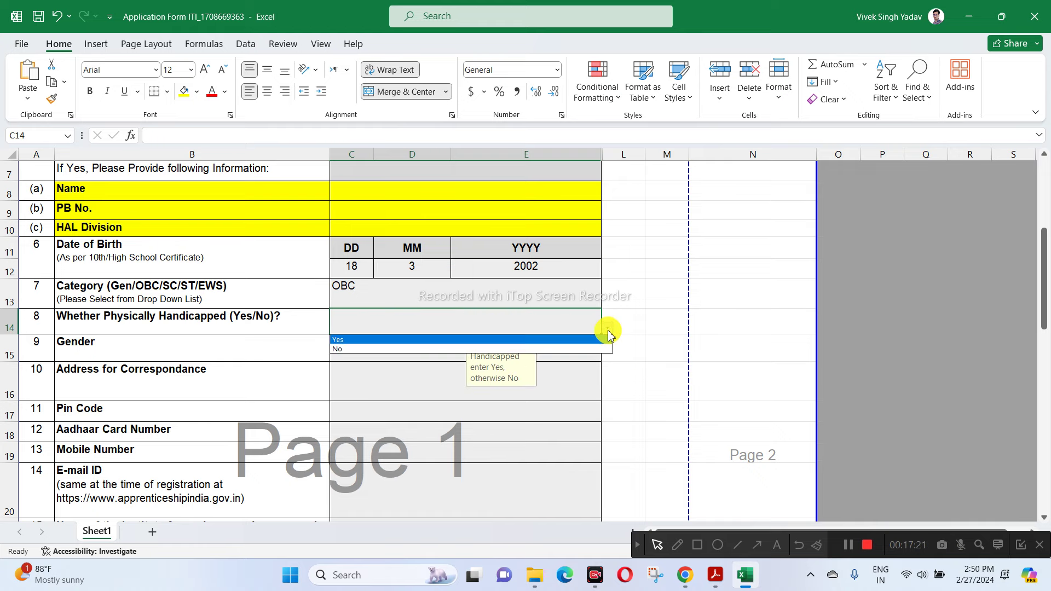
left_click(356, 350)
- Choose Male as the gender
left_click(368, 350)
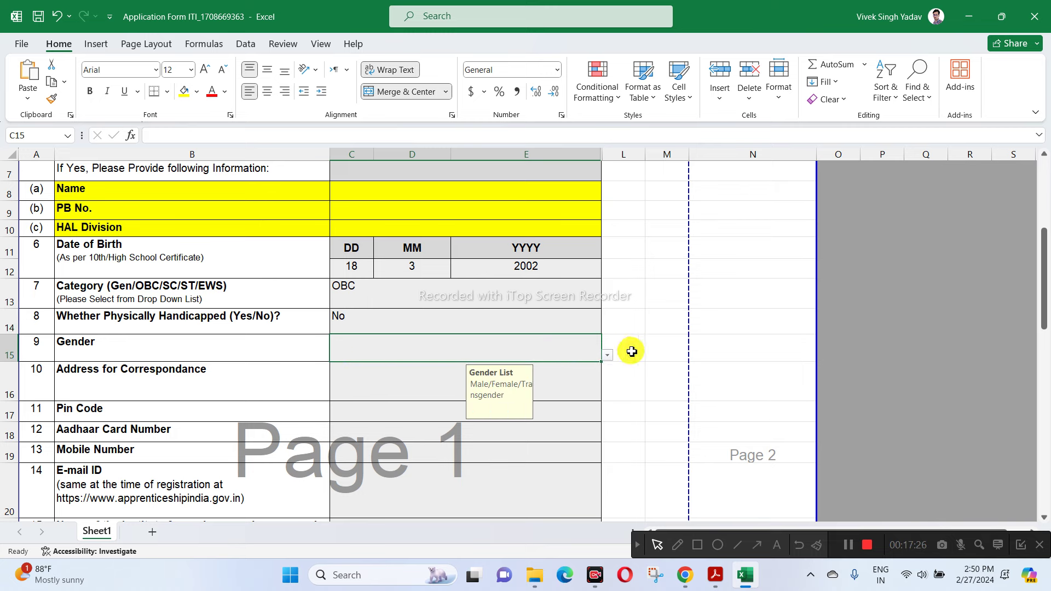
left_click(606, 357)
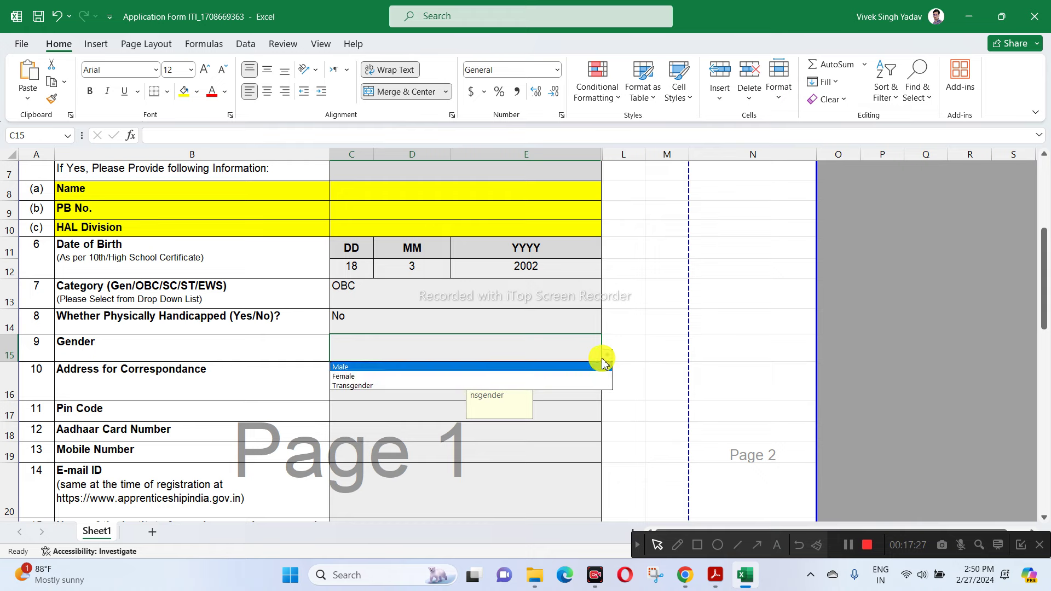
left_click(352, 368)
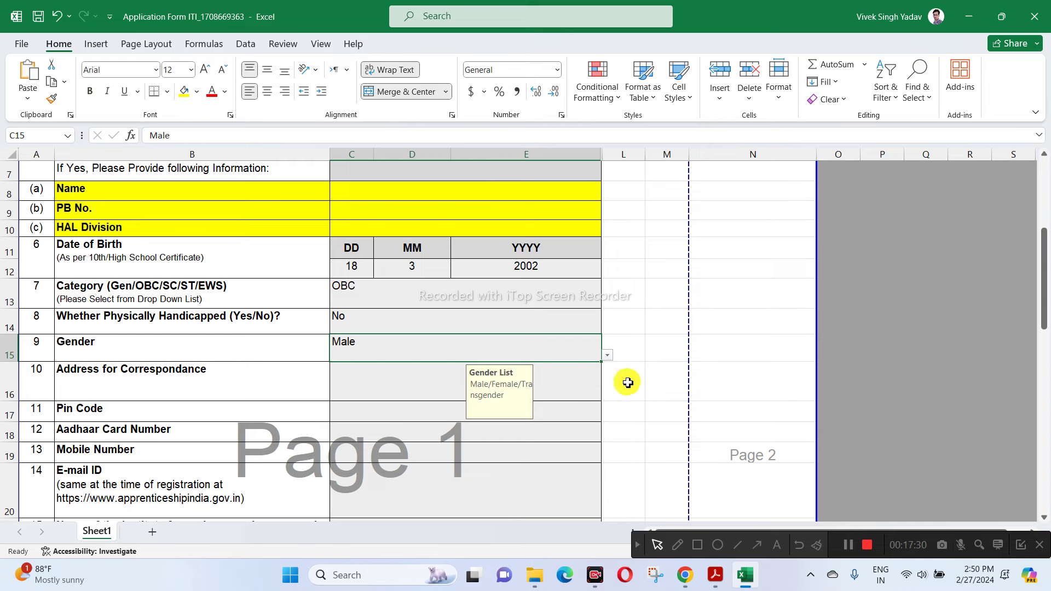
left_click(577, 382)
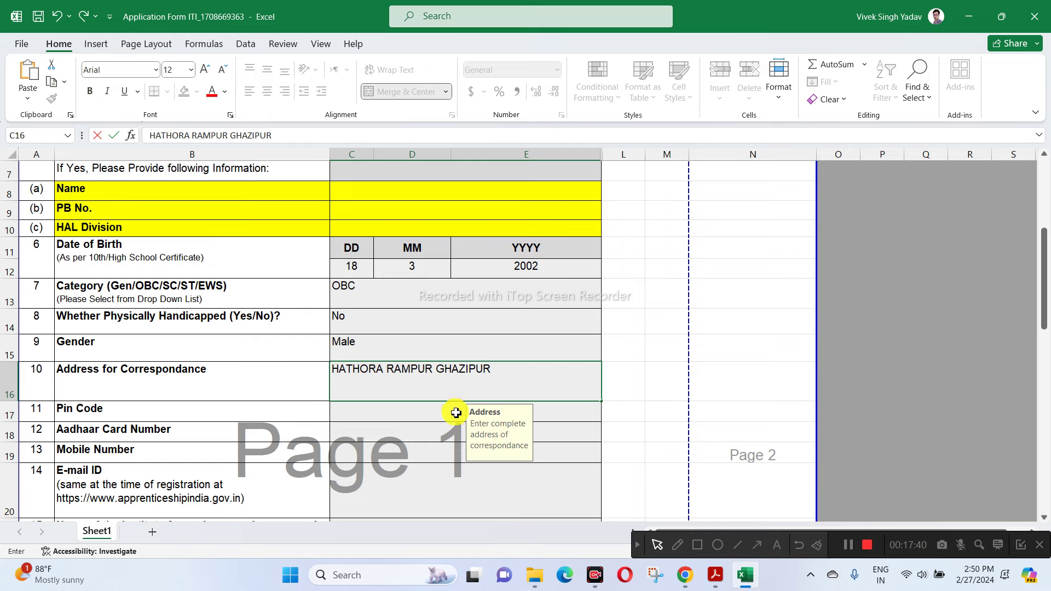
- Enter the correspondence address, pin code and Aadhaar number in C16–C18
left_click(434, 415)
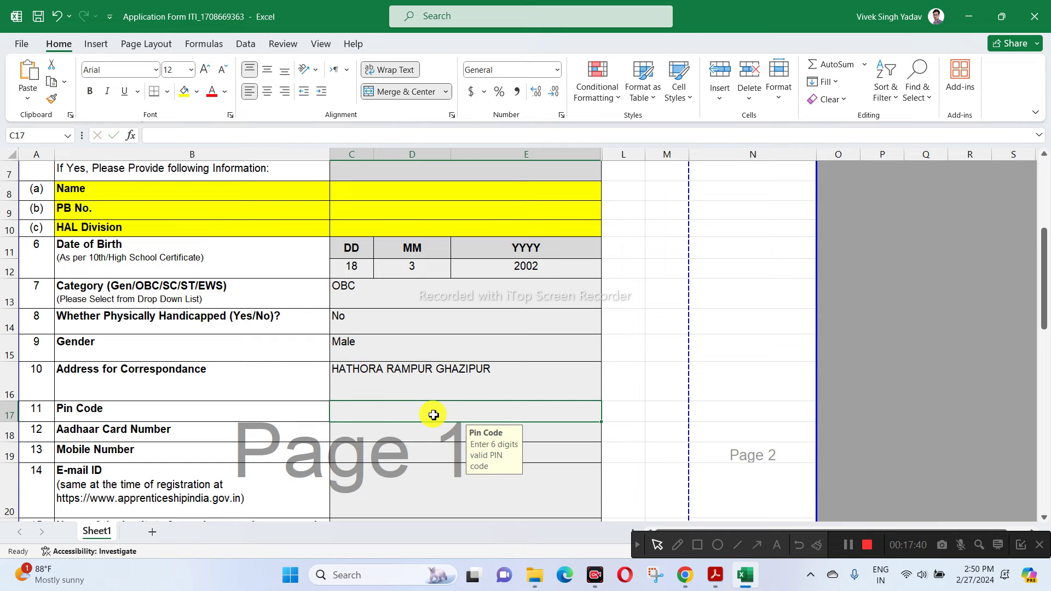
type("233223")
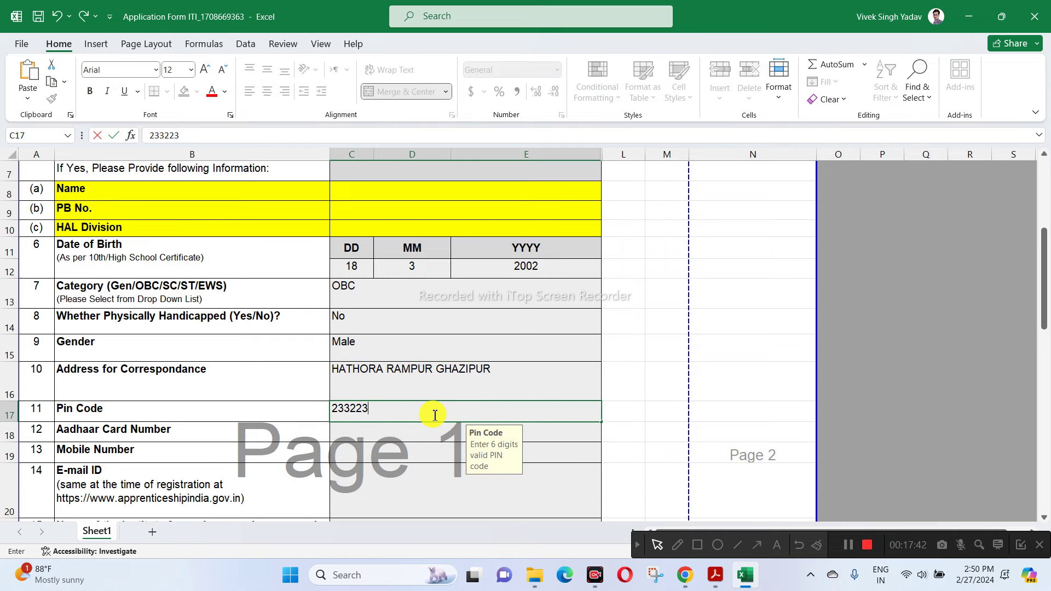
left_click(390, 437)
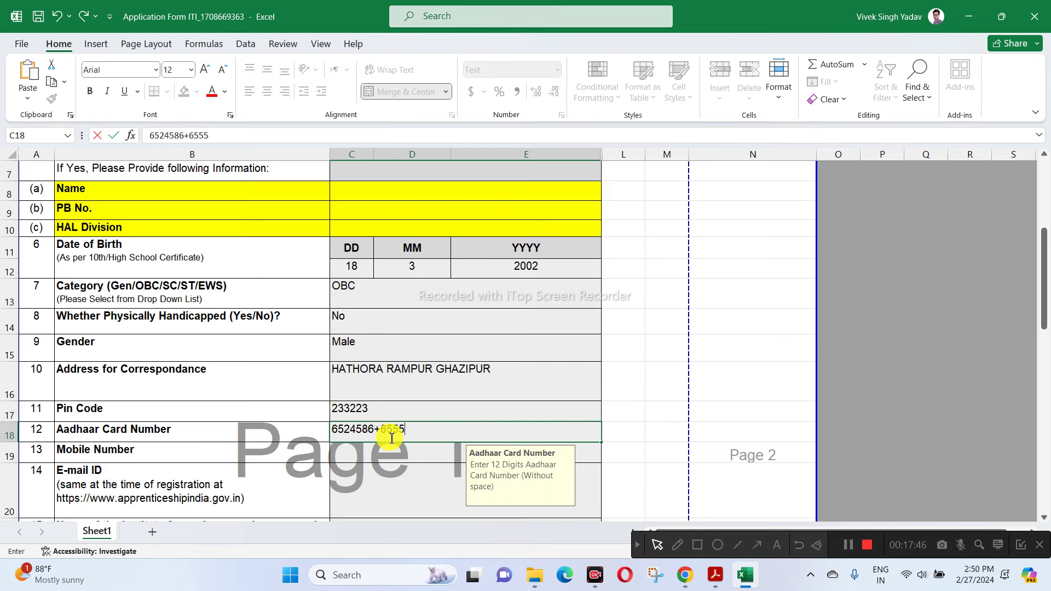
left_click(397, 455)
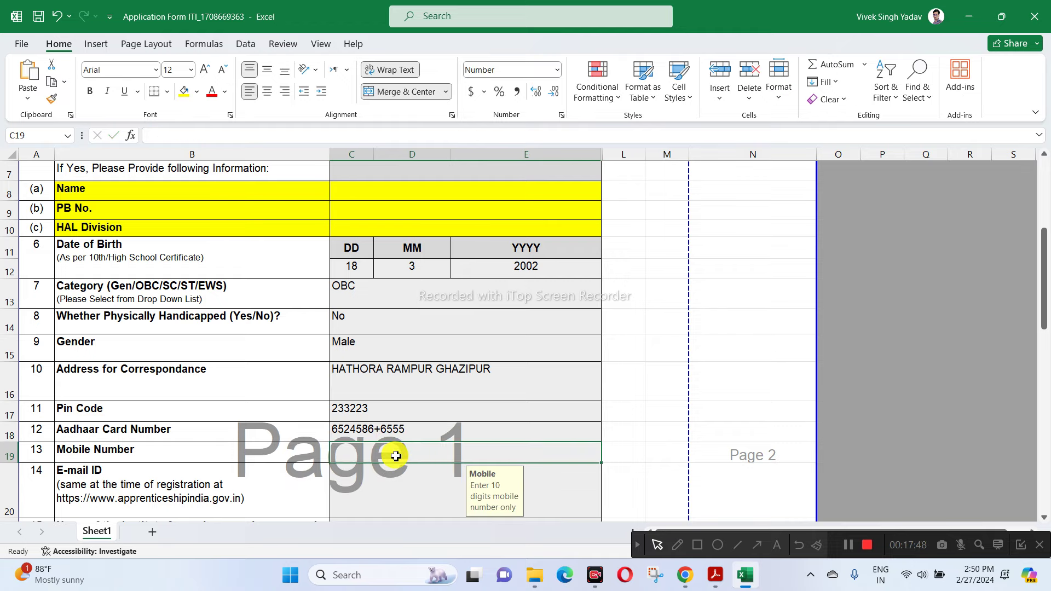
- Try entering a mobile number in C19, then cancel the invalid entry
type("455")
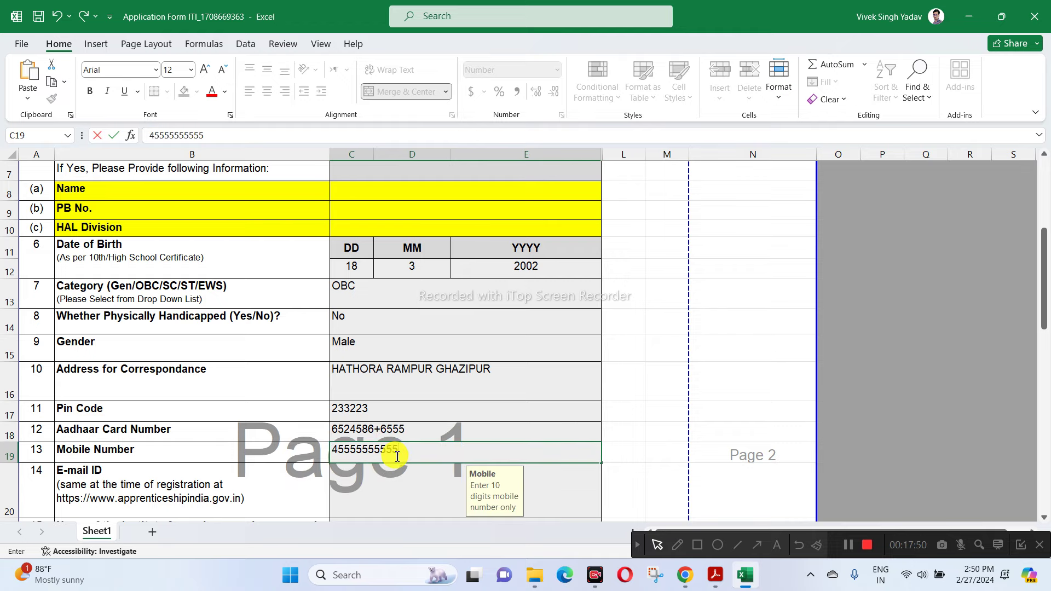
type("55555555")
scroll(516, 312, "down", 3)
left_click(365, 298)
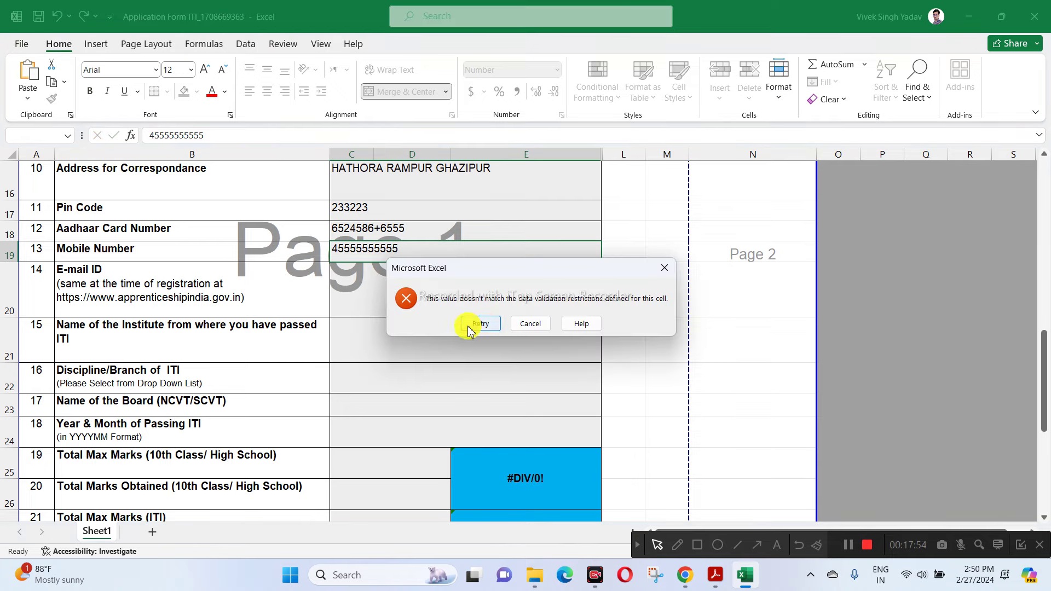
left_click(480, 323)
left_click(395, 278)
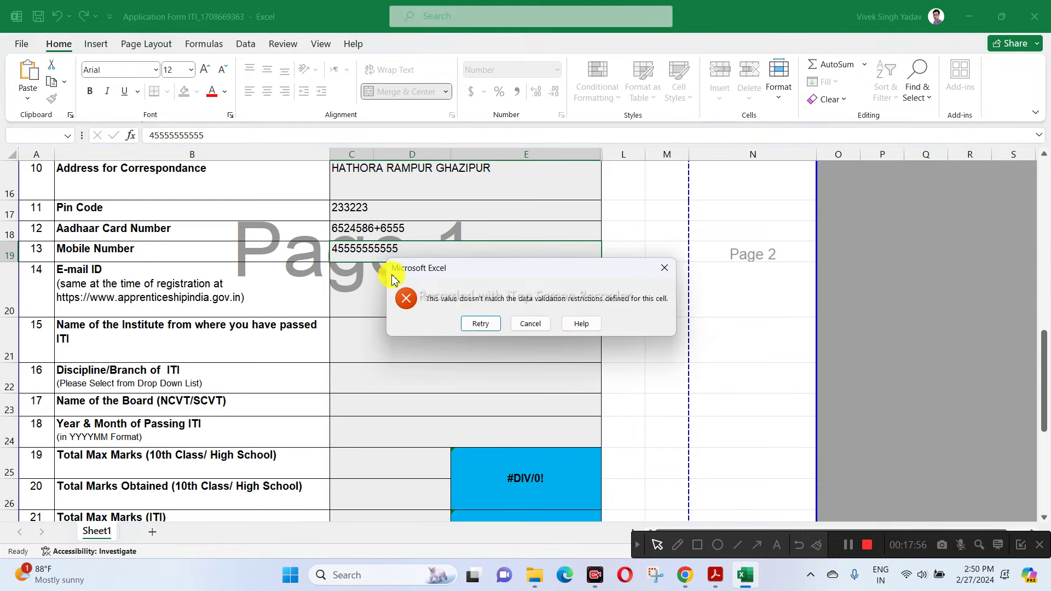
left_click(529, 324)
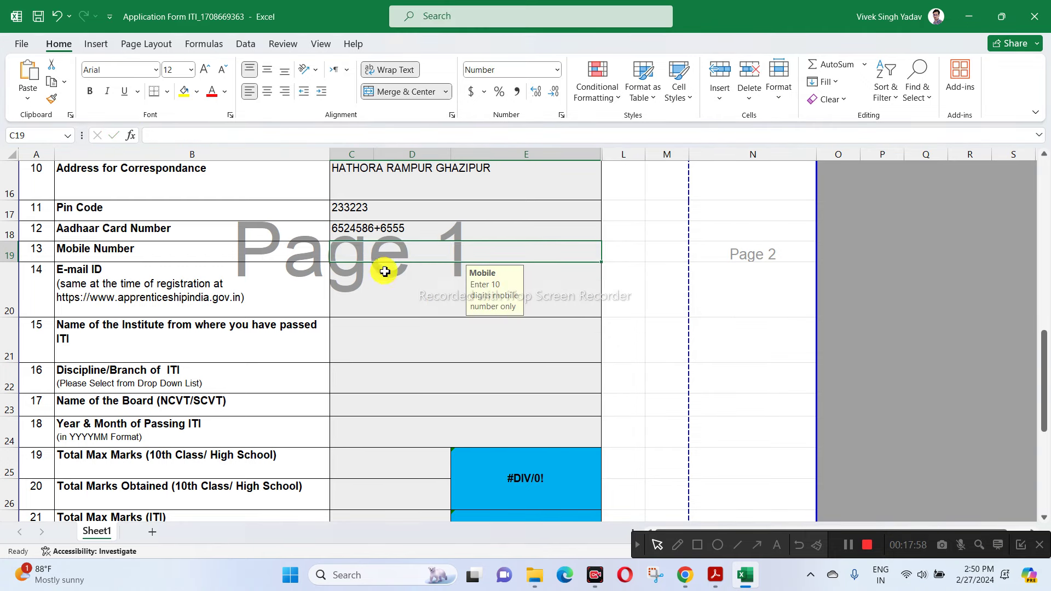
- Enter the e-mail ID and institute name R N GLOBAL PVT ITI
left_click(371, 284)
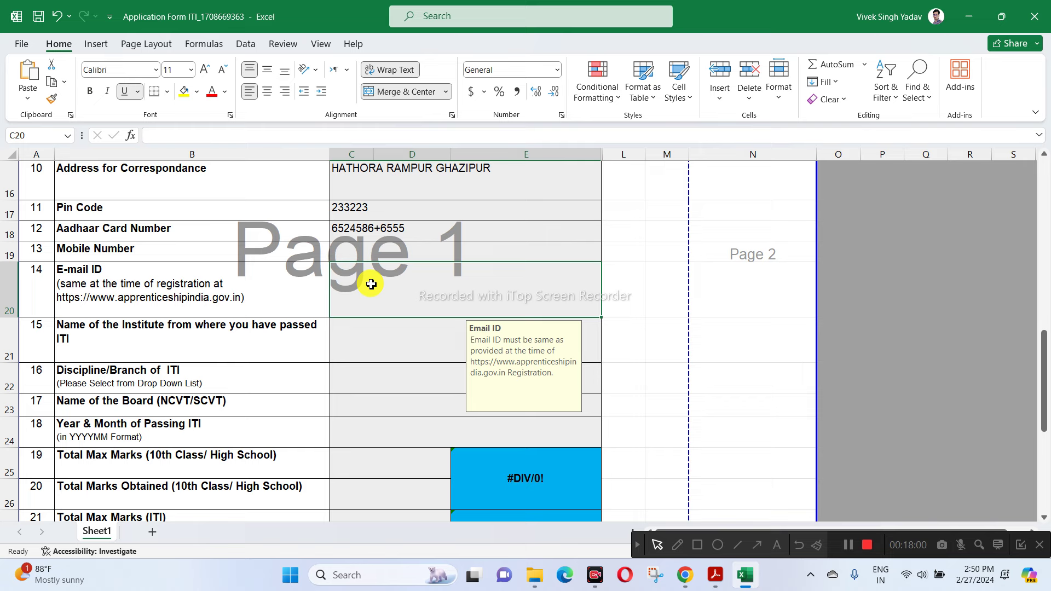
type("DDDD@GG")
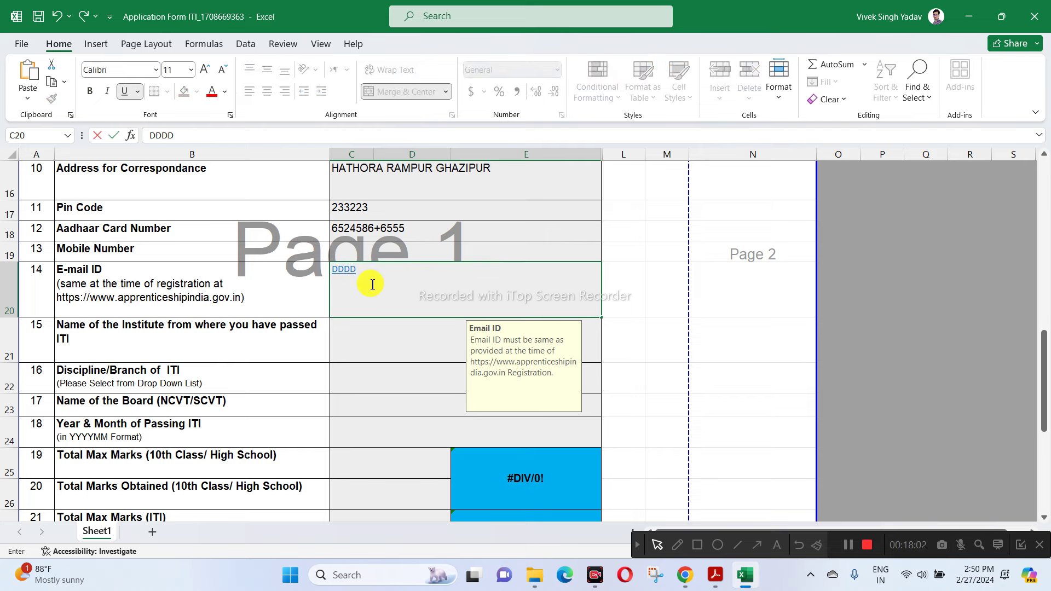
left_click(376, 336)
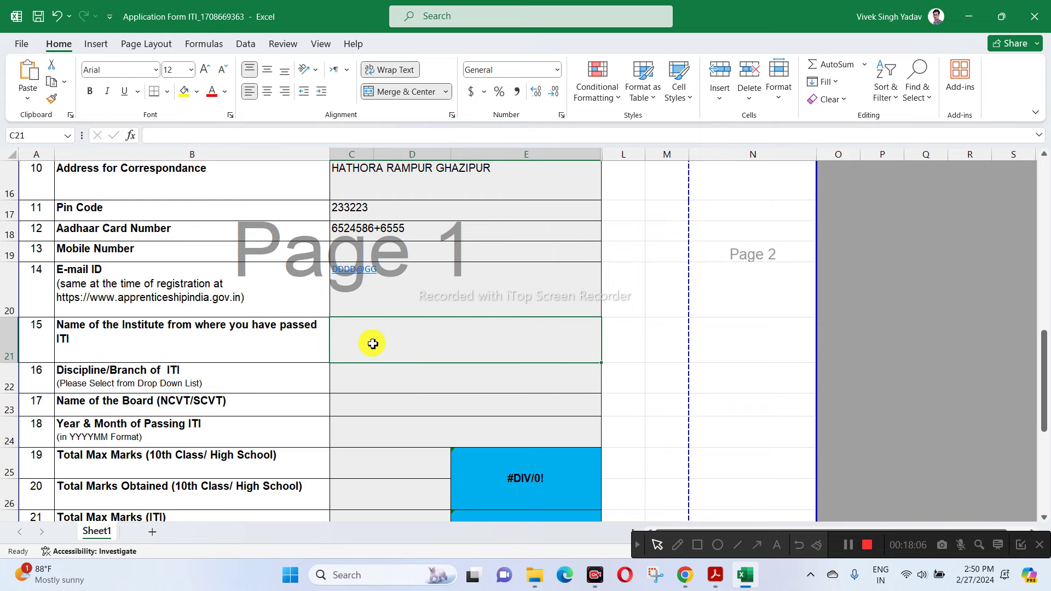
type("R N GLOBAL PVT ITI")
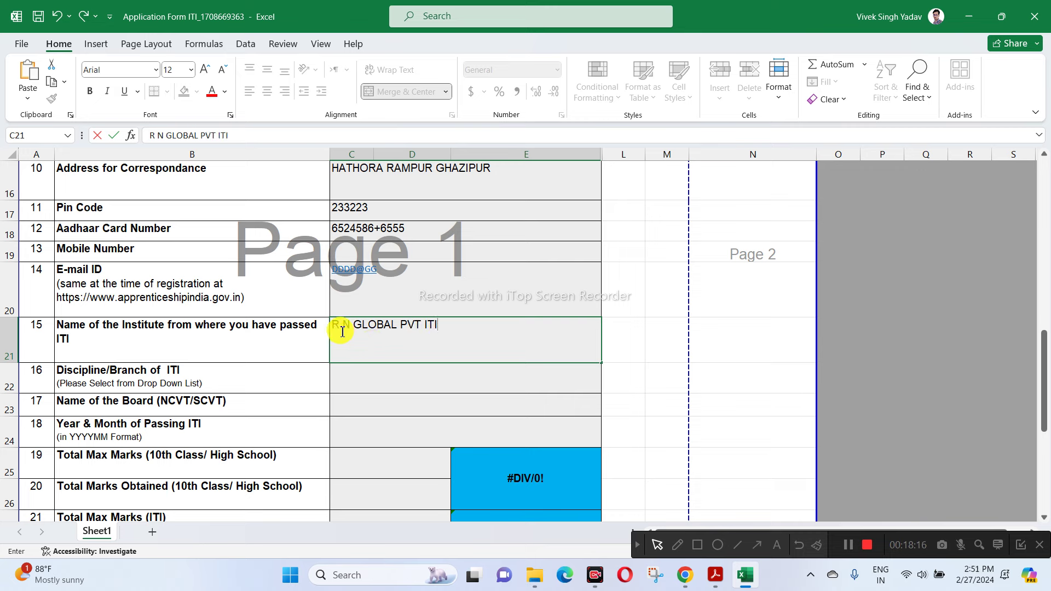
left_click(399, 376)
- Set the ITI discipline to Electrician and the board to NCVT
left_click(607, 387)
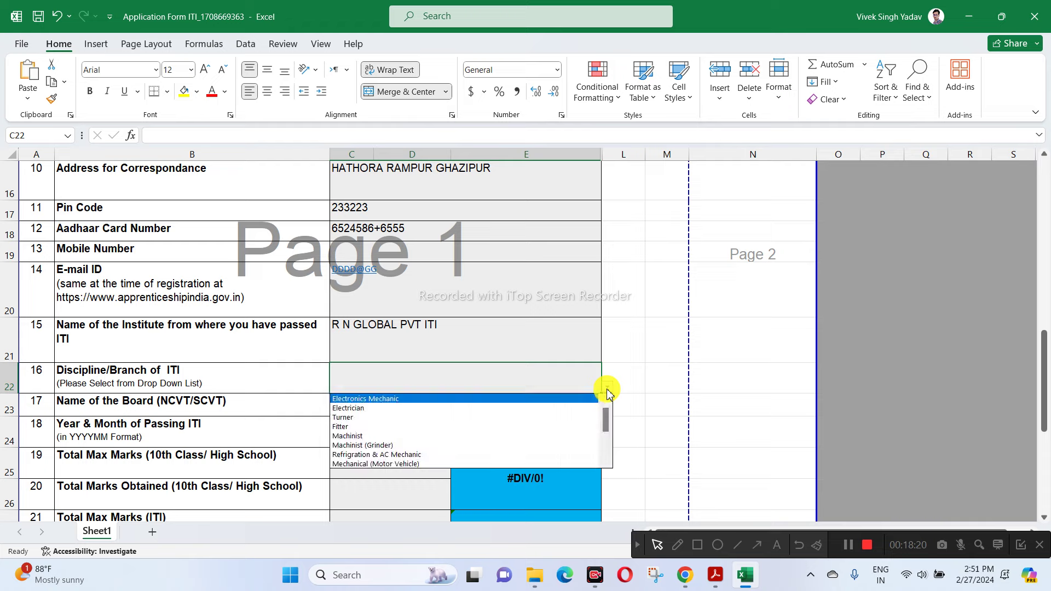
left_click(365, 409)
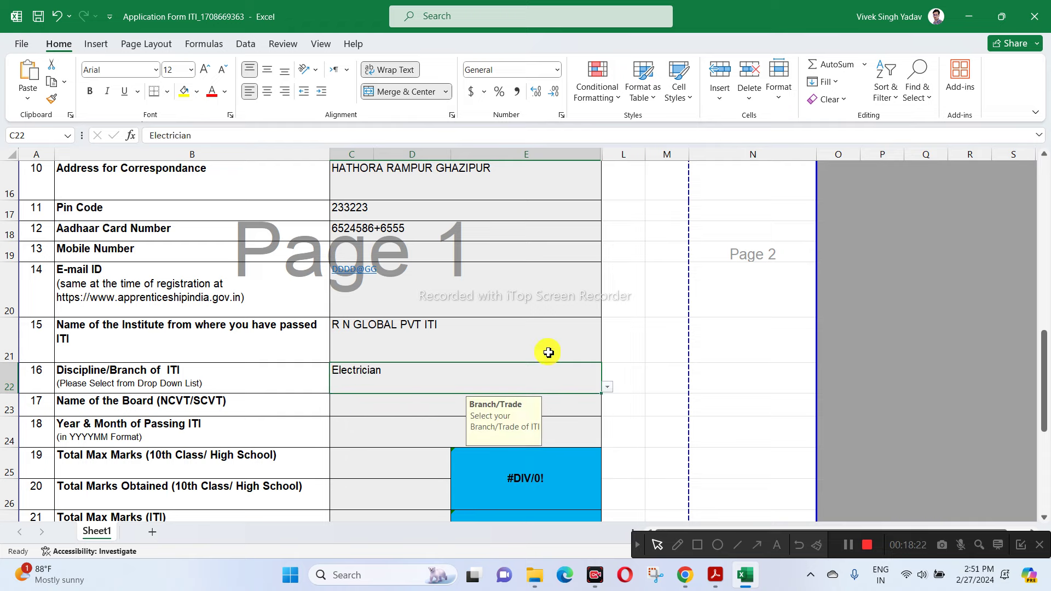
scroll(614, 337, "down", 2)
scroll(414, 297, "up", 1)
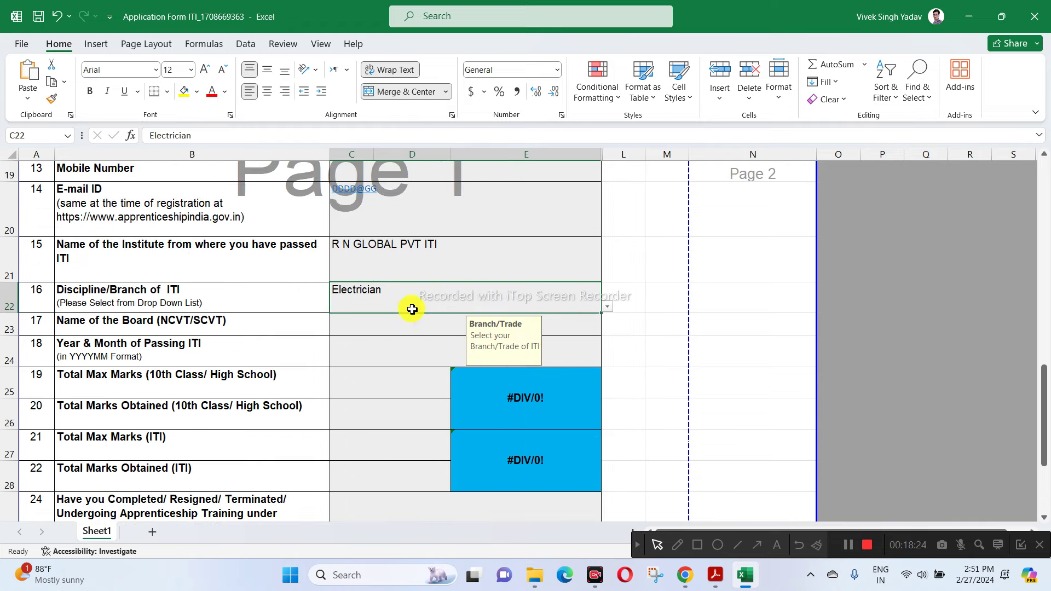
left_click(365, 329)
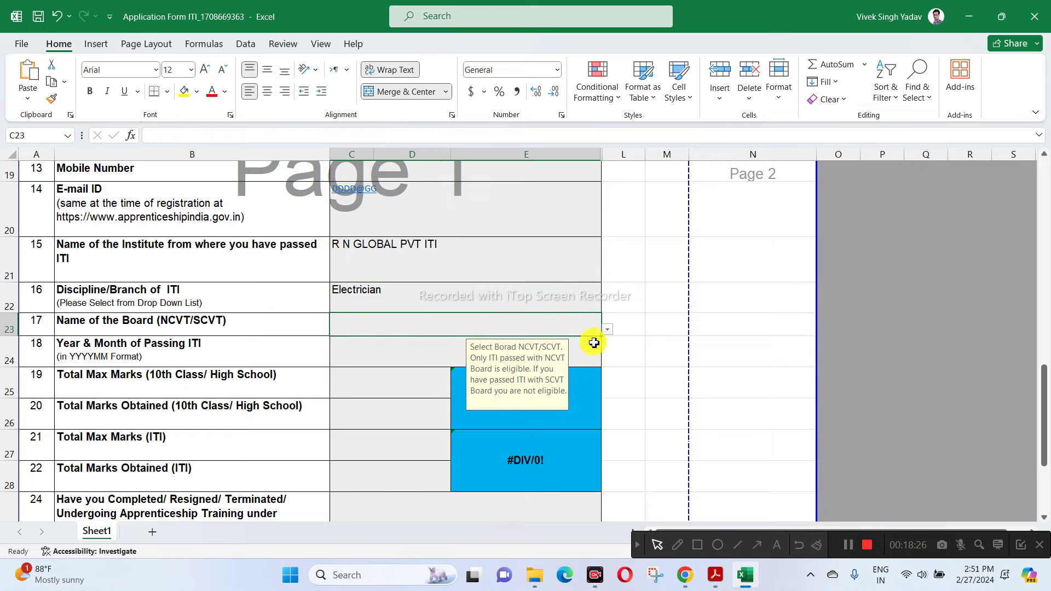
left_click(607, 329)
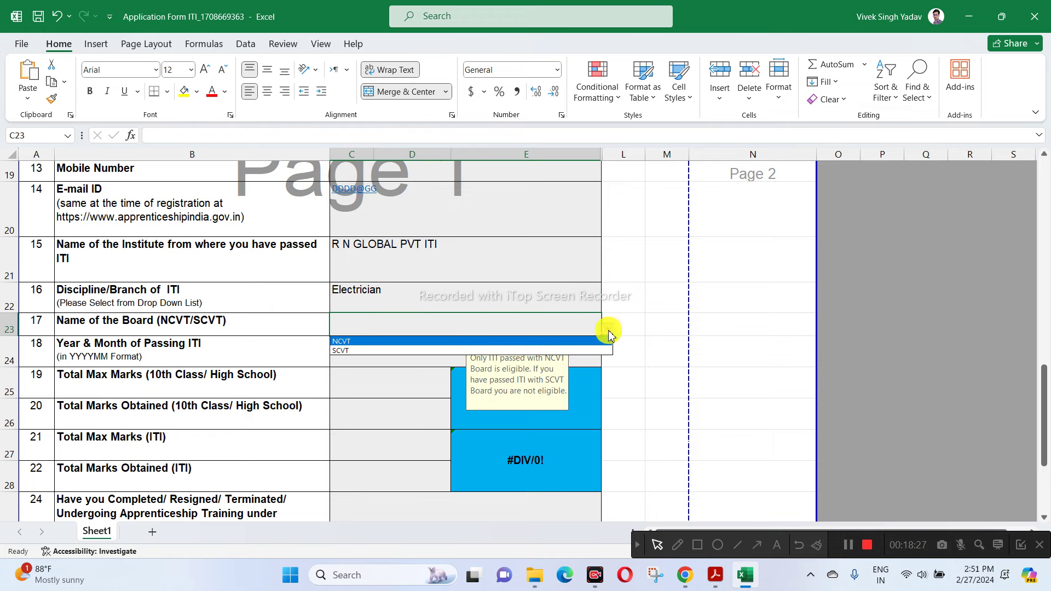
left_click(345, 340)
- Cancel the rejected 2022 passing entry and retype 202207 as year and month
left_click(346, 353)
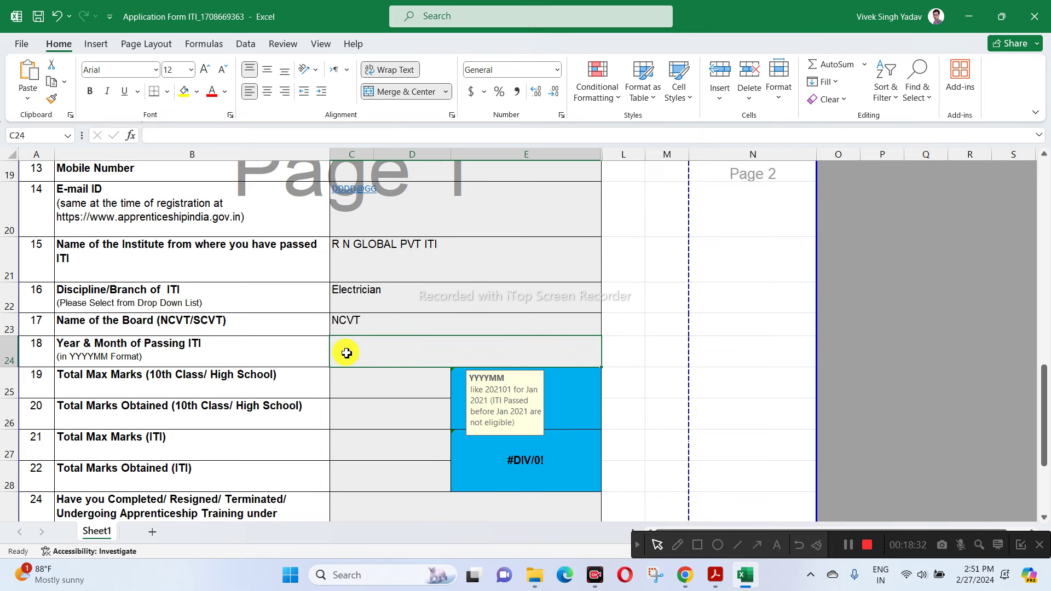
type("2022")
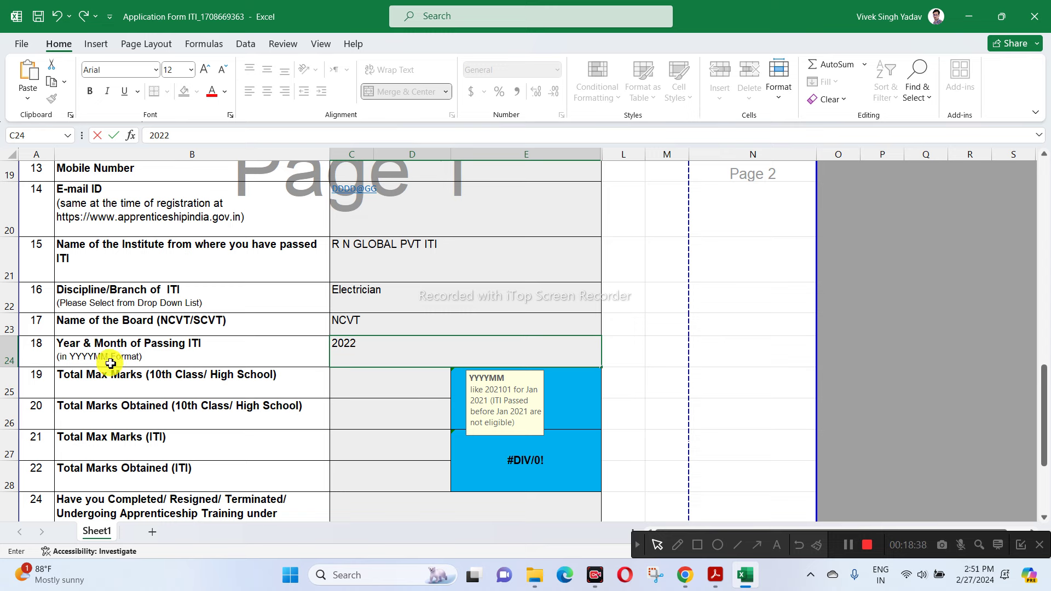
left_click(626, 346)
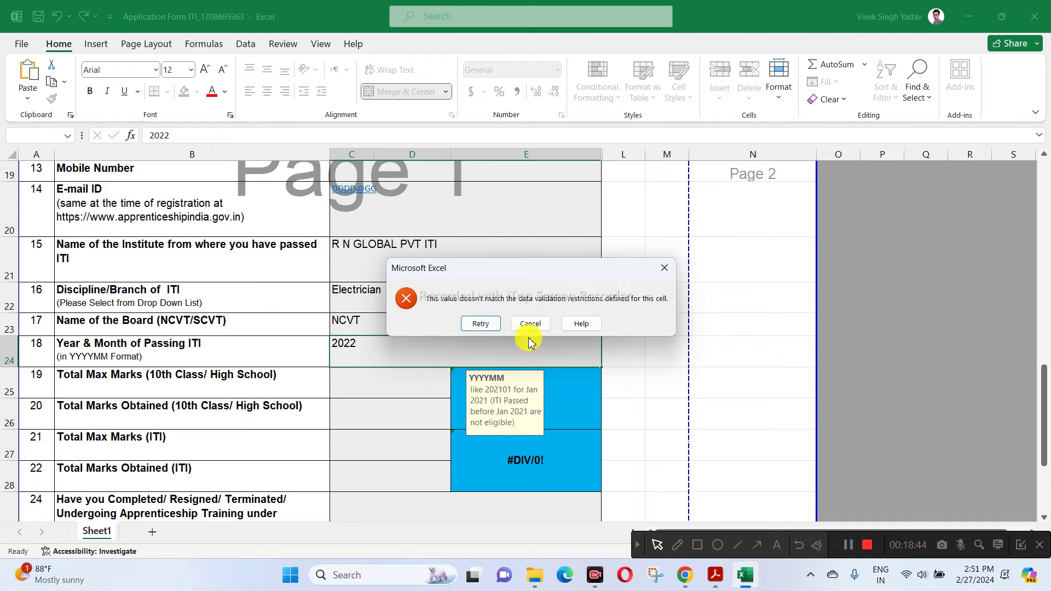
left_click(531, 323)
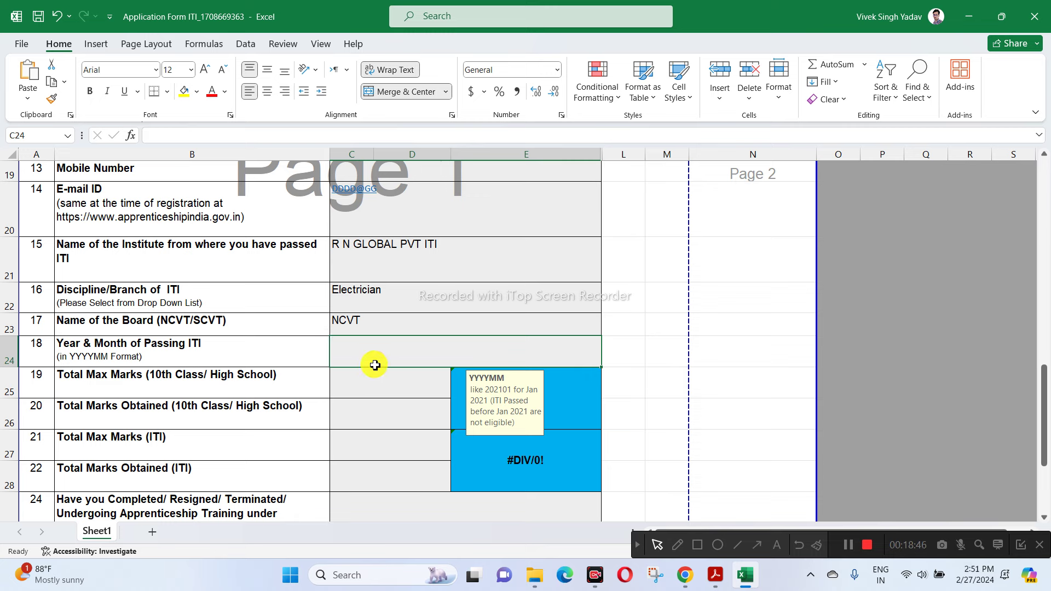
type("202207")
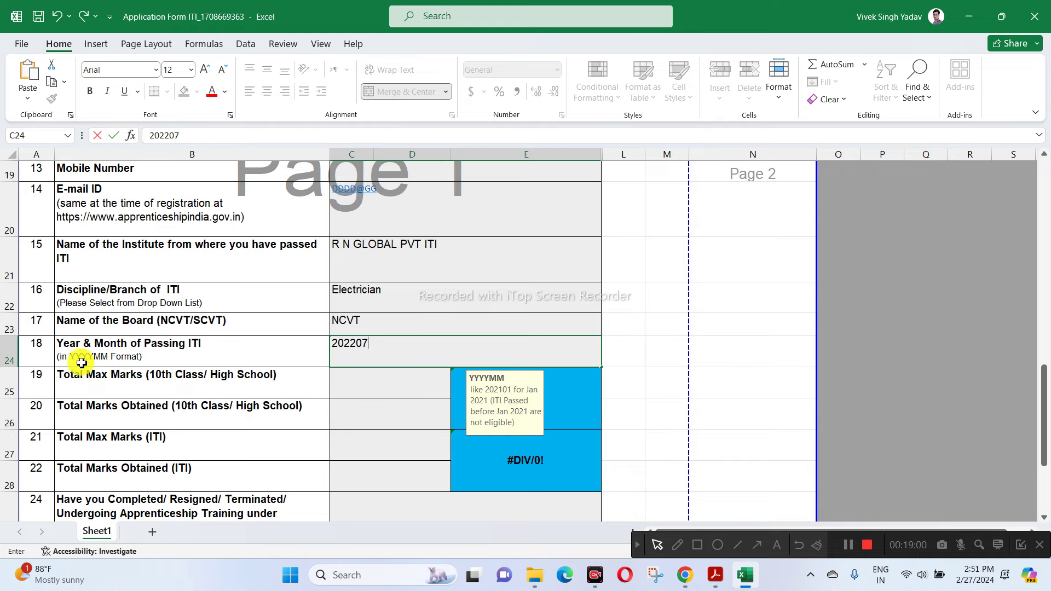
- Confirm 202207 and enter 10th-class marks: 600 maximum, 456 obtained
left_click(377, 375)
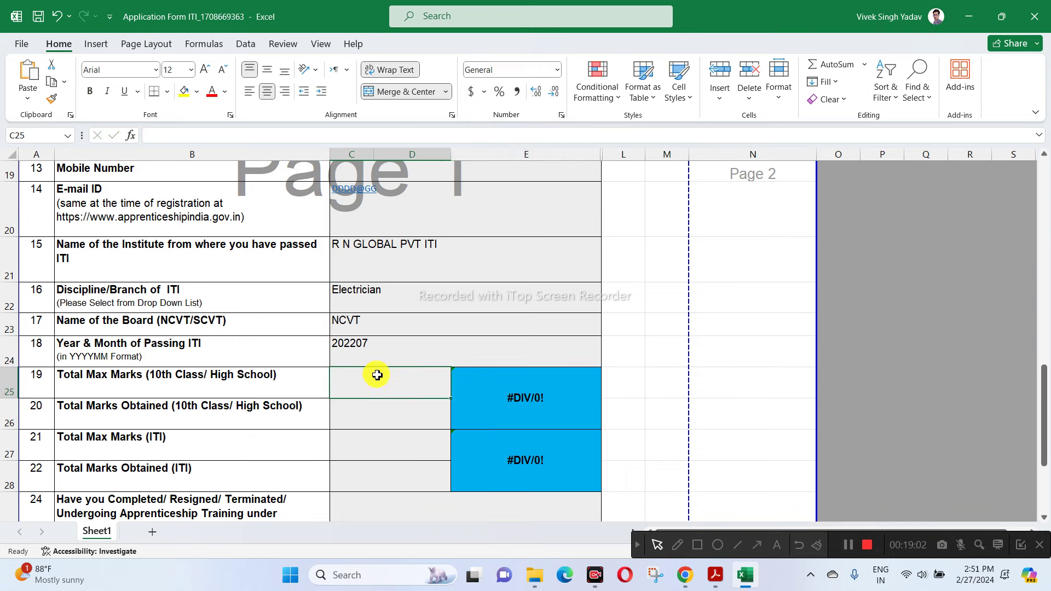
left_click(346, 345)
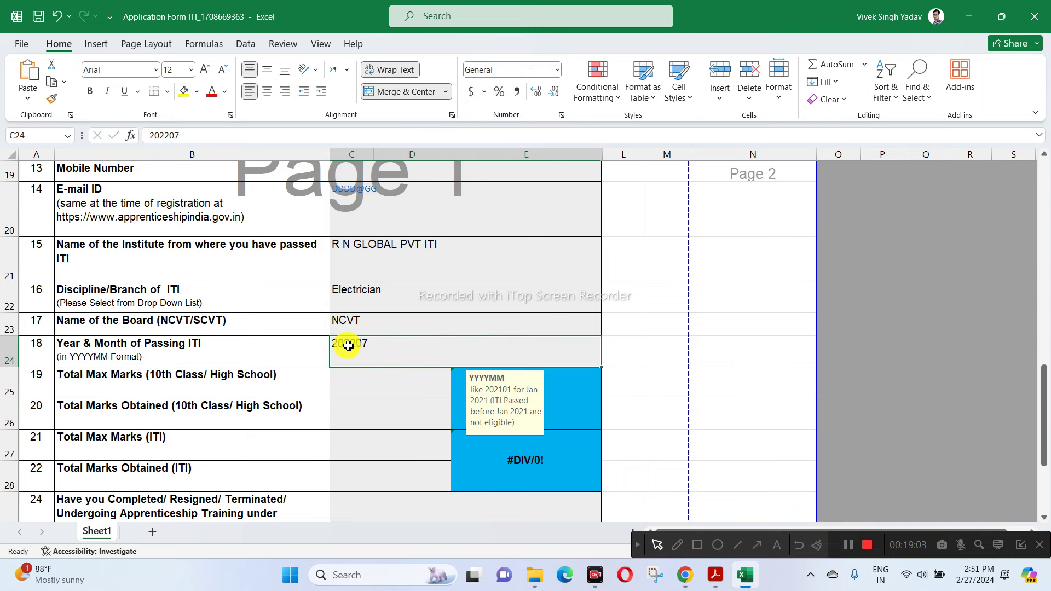
left_click(372, 375)
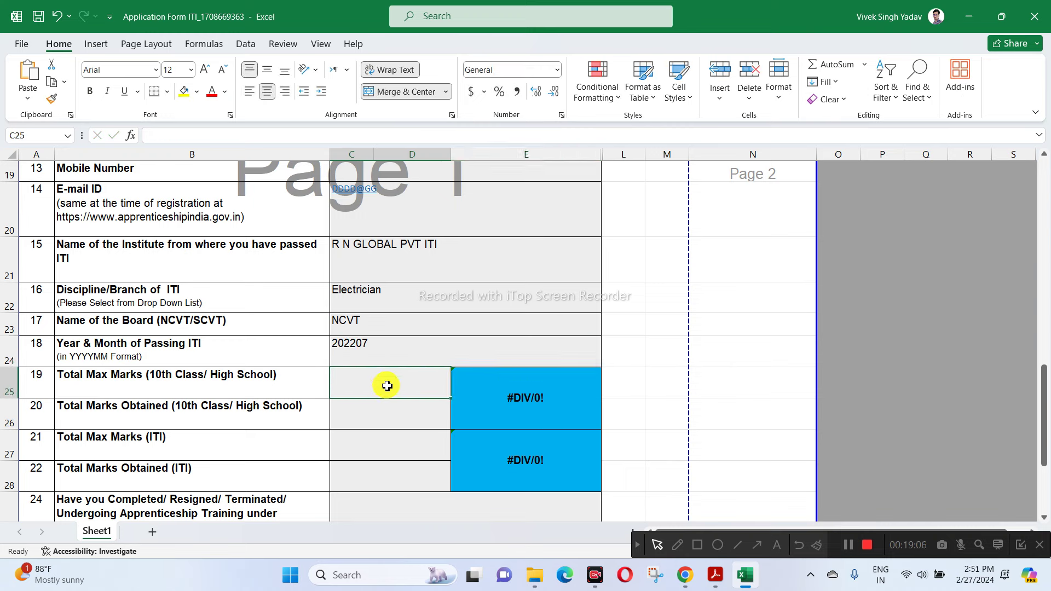
type("600")
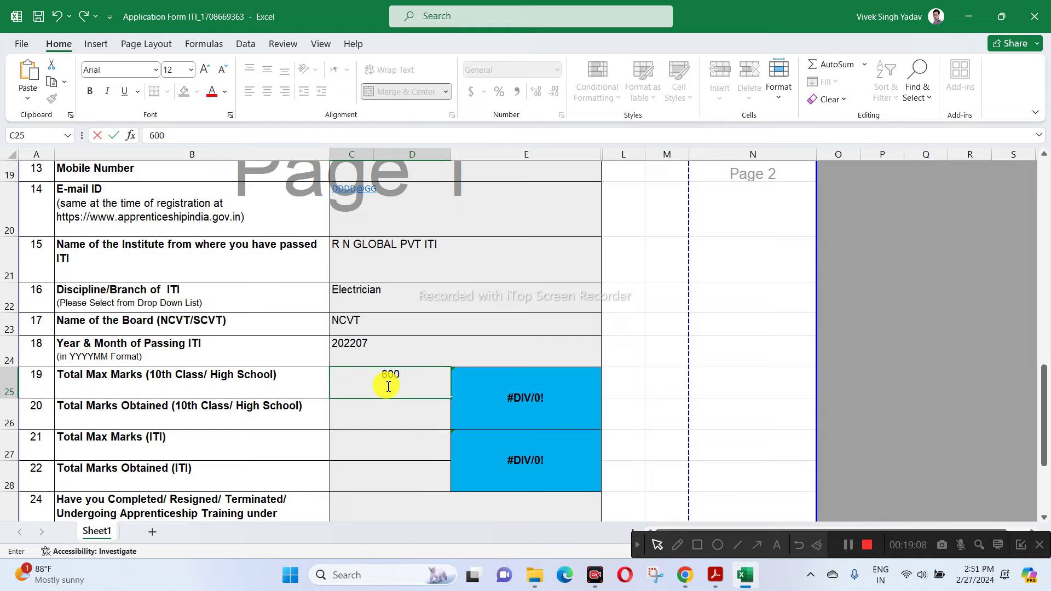
left_click(383, 425)
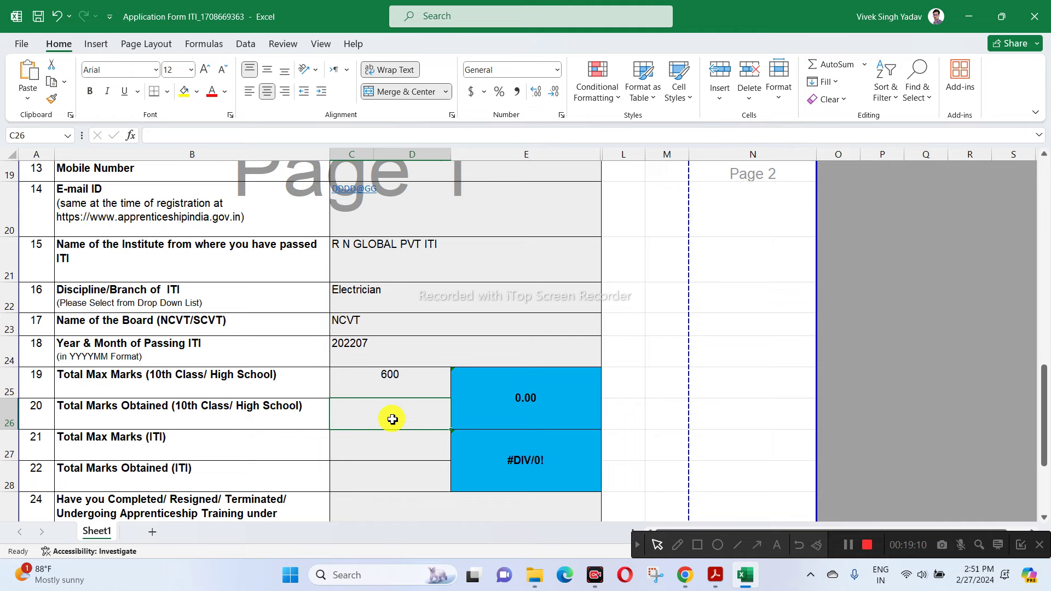
type("4")
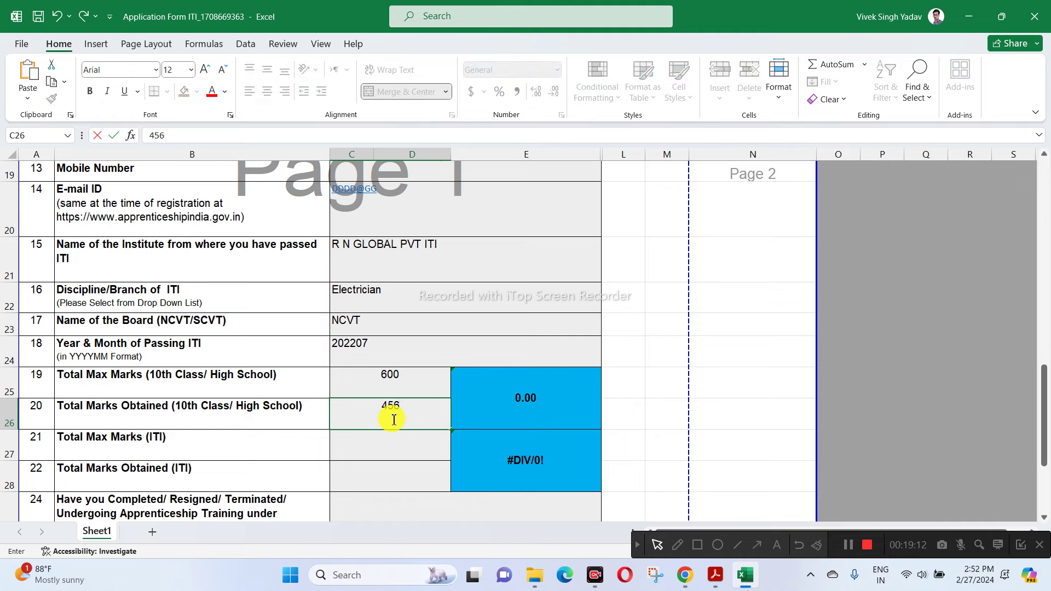
type("56")
left_click(352, 451)
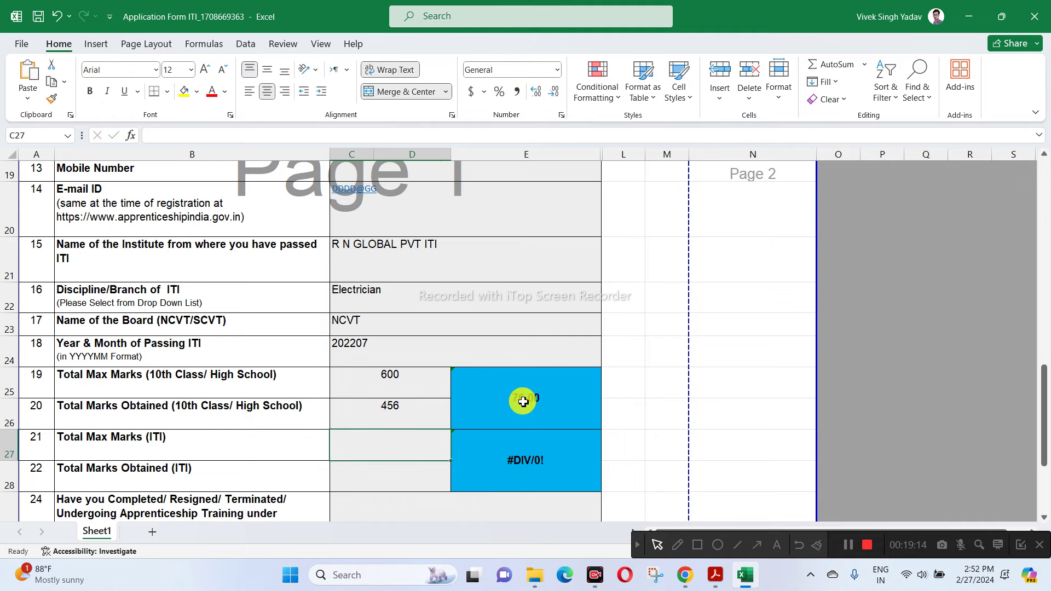
- Enter ITI marks: 1400 maximum, 1200 obtained
scroll(698, 350, "down", 2)
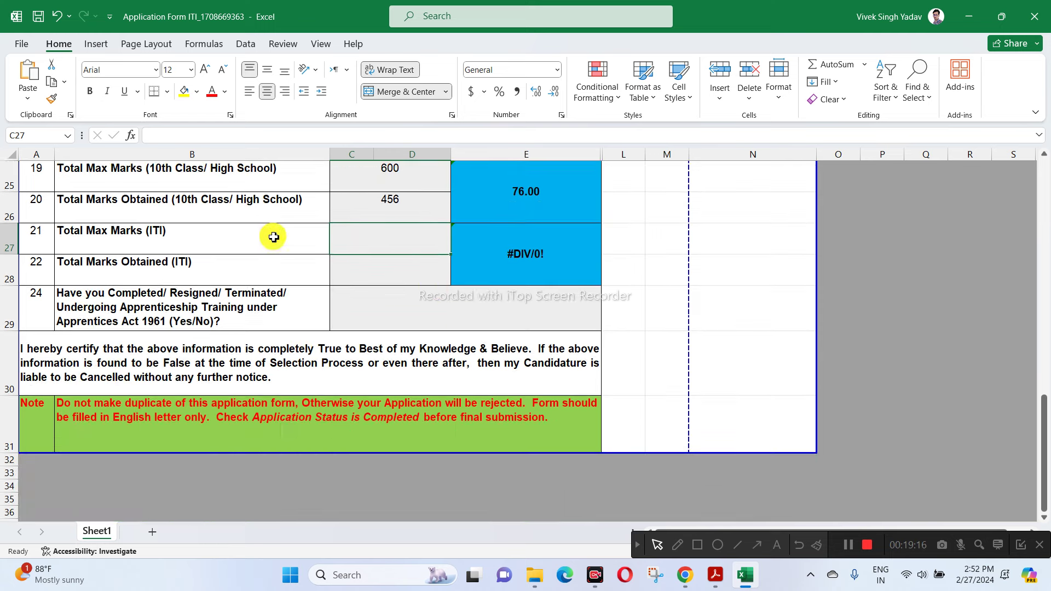
type("1400")
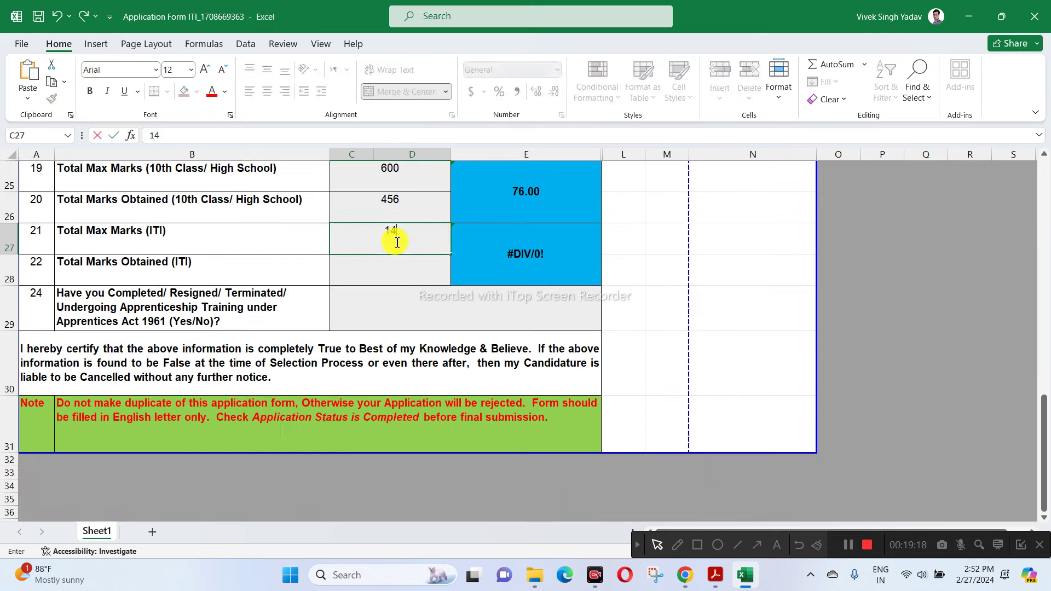
left_click(407, 273)
type("12")
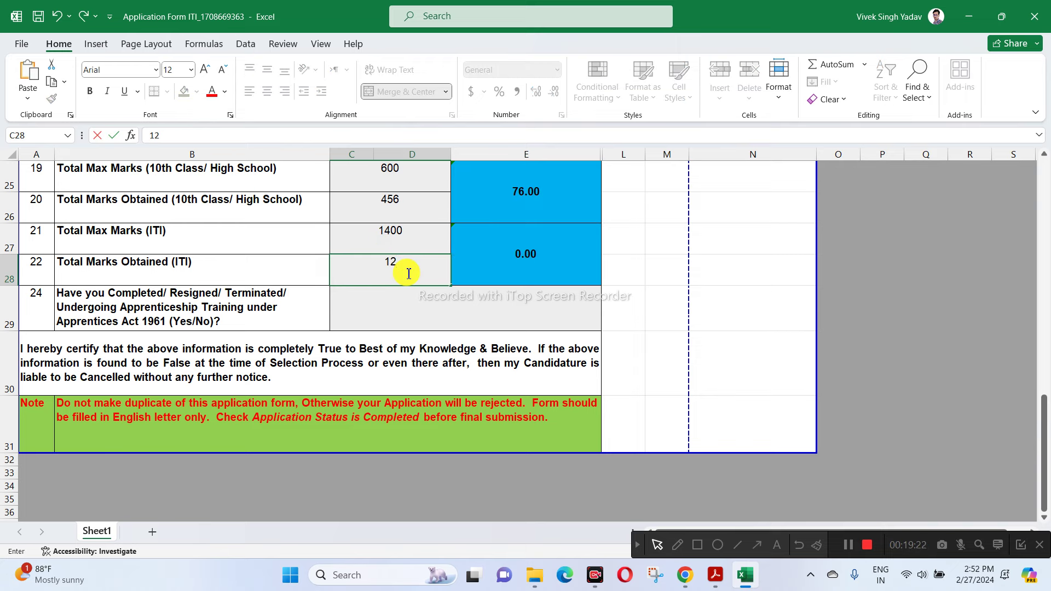
type("00")
left_click(409, 300)
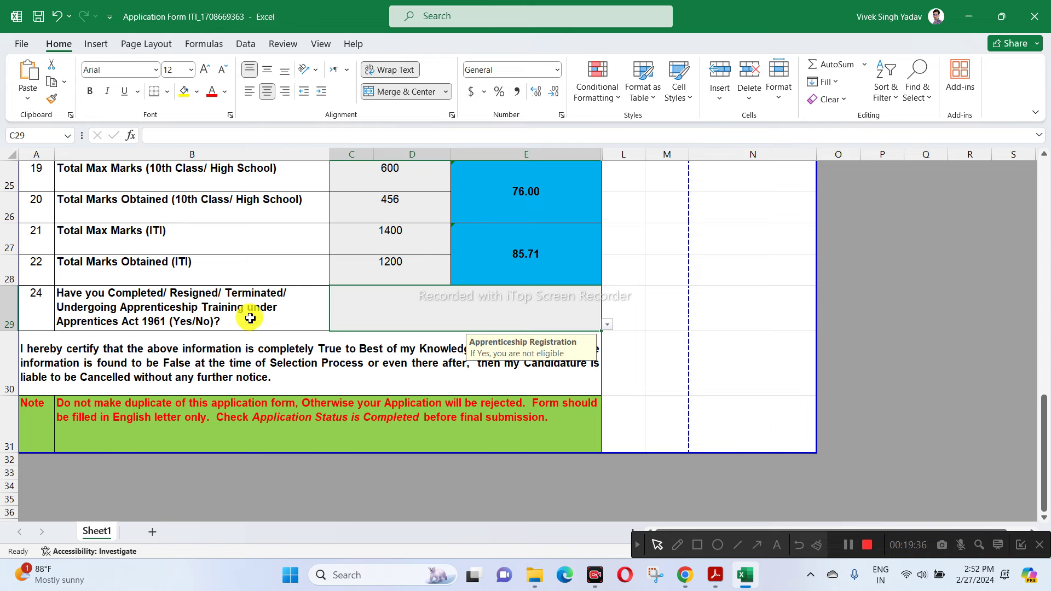
- Set the C29 previous-apprenticeship answer to No and scroll back to the form's top
left_click(611, 326)
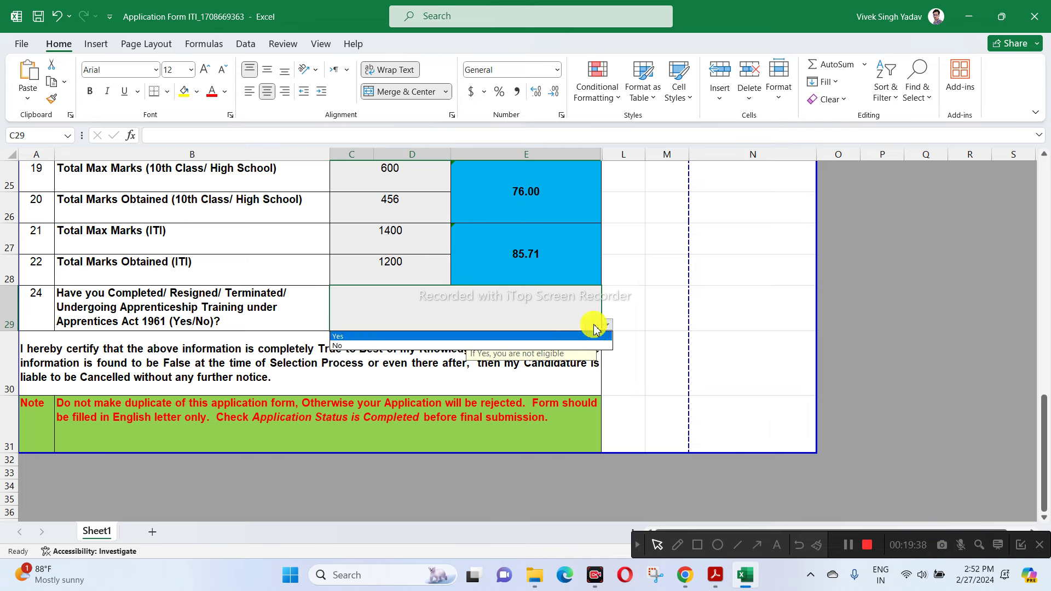
left_click(336, 339)
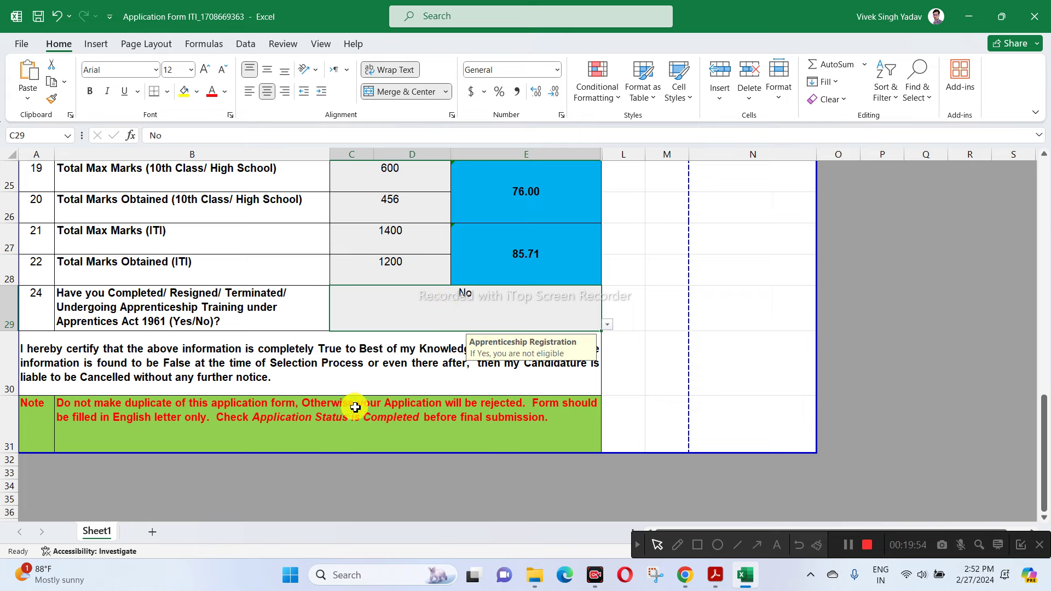
left_click(312, 419)
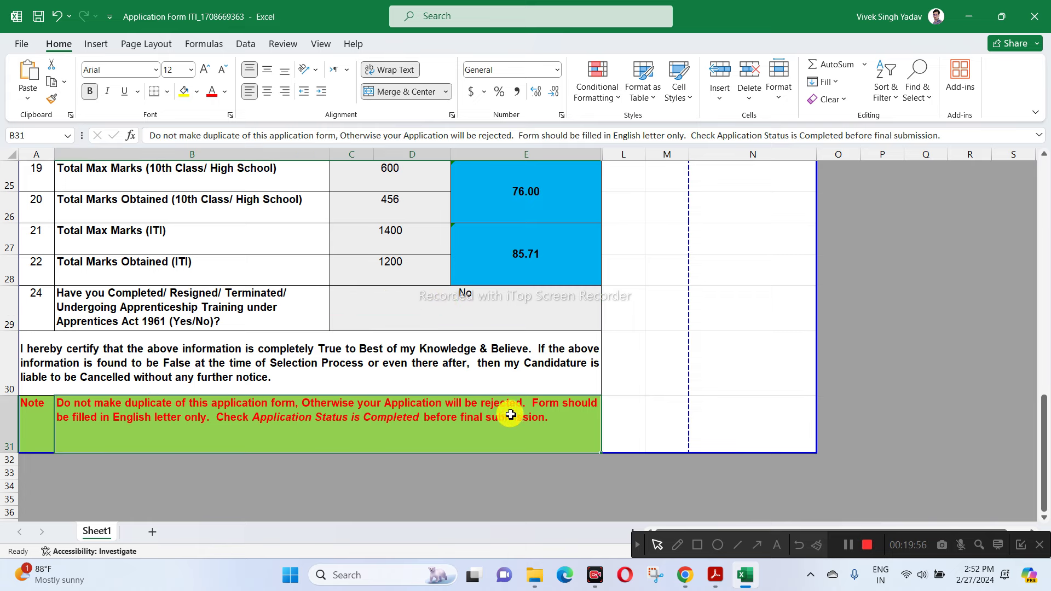
scroll(493, 366, "down", 1)
scroll(502, 363, "up", 6)
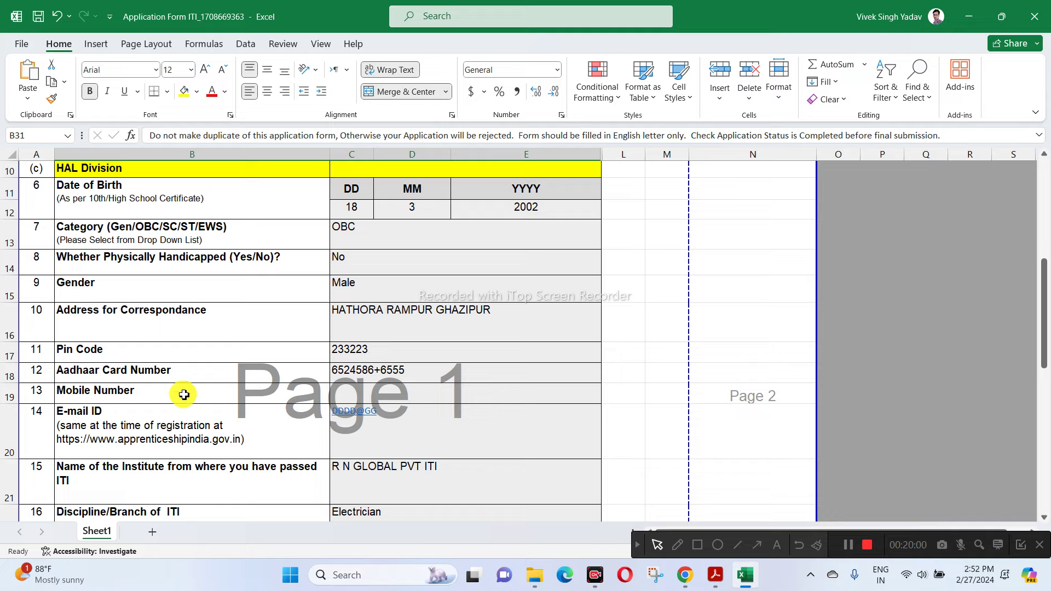
scroll(267, 399, "down", 2)
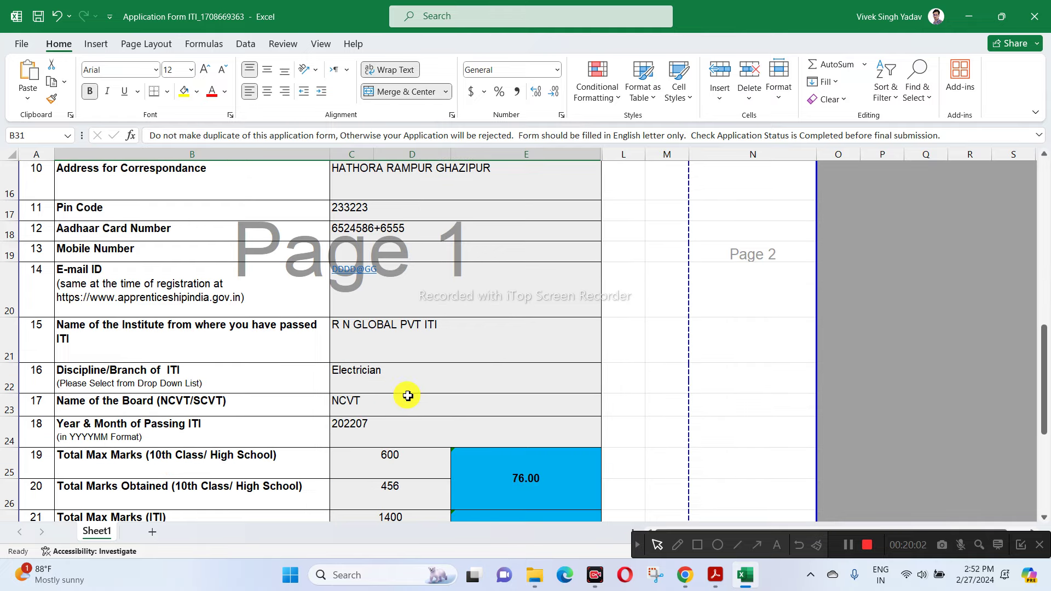
scroll(411, 395, "up", 2)
scroll(438, 326, "up", 1)
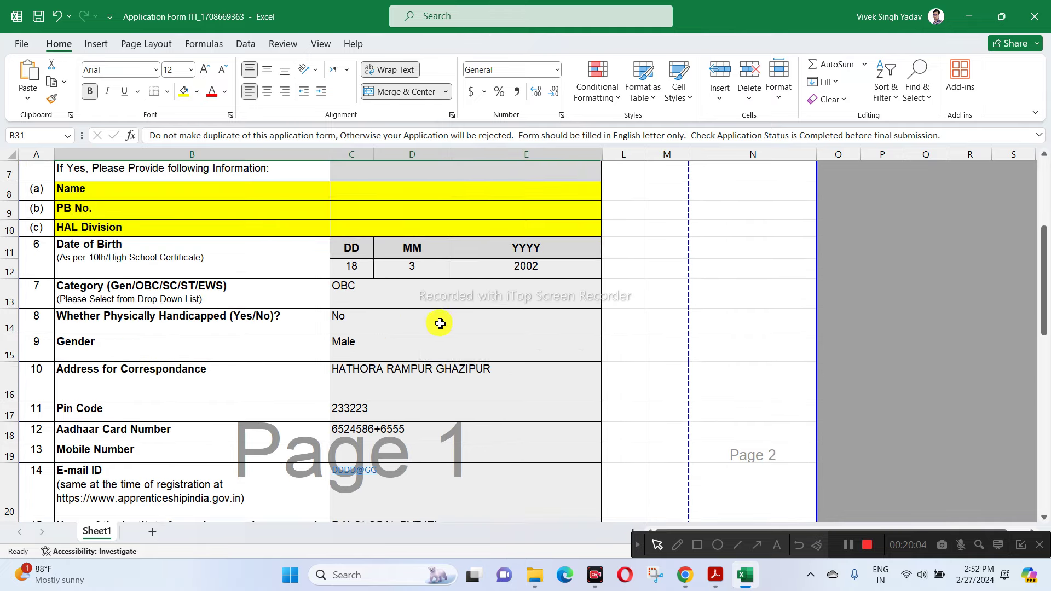
scroll(438, 324, "up", 2)
- Select the registration number in C3 and start Save As in the Downloads folder
double_click(379, 233)
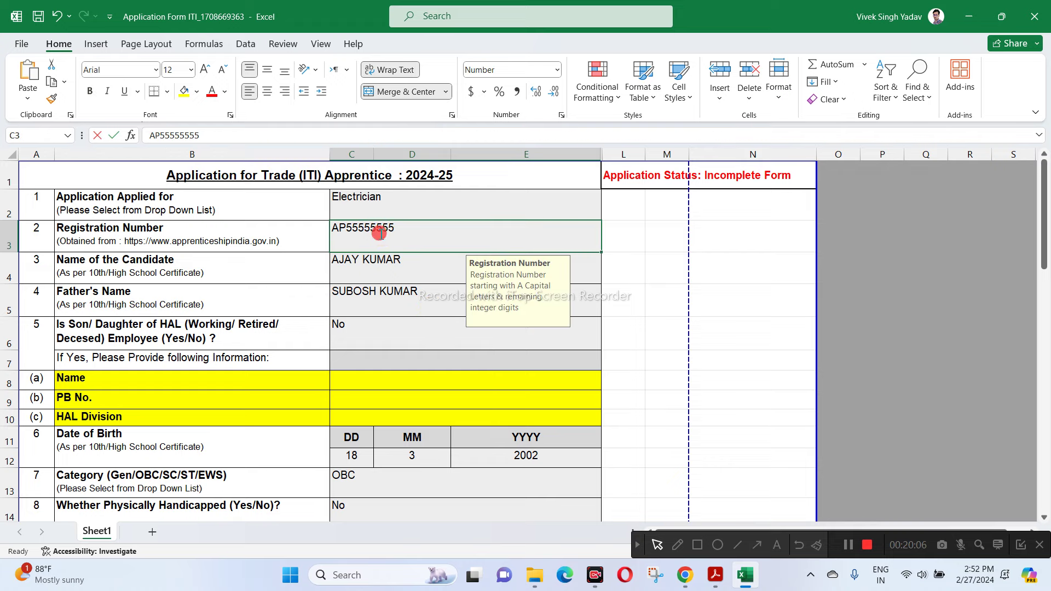
left_click_drag(379, 233, 349, 232)
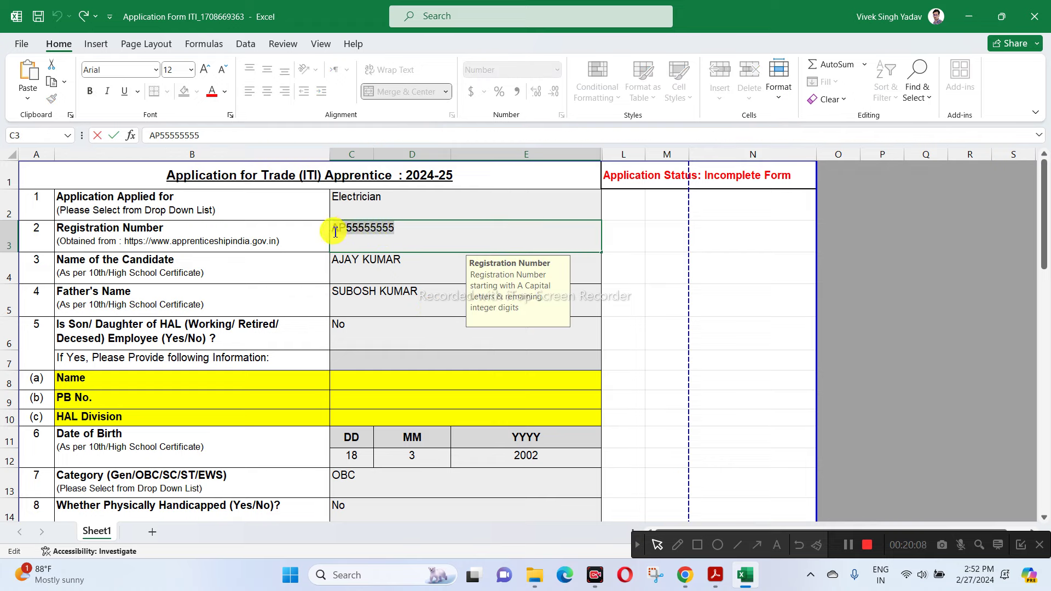
left_click(22, 43)
left_click(50, 255)
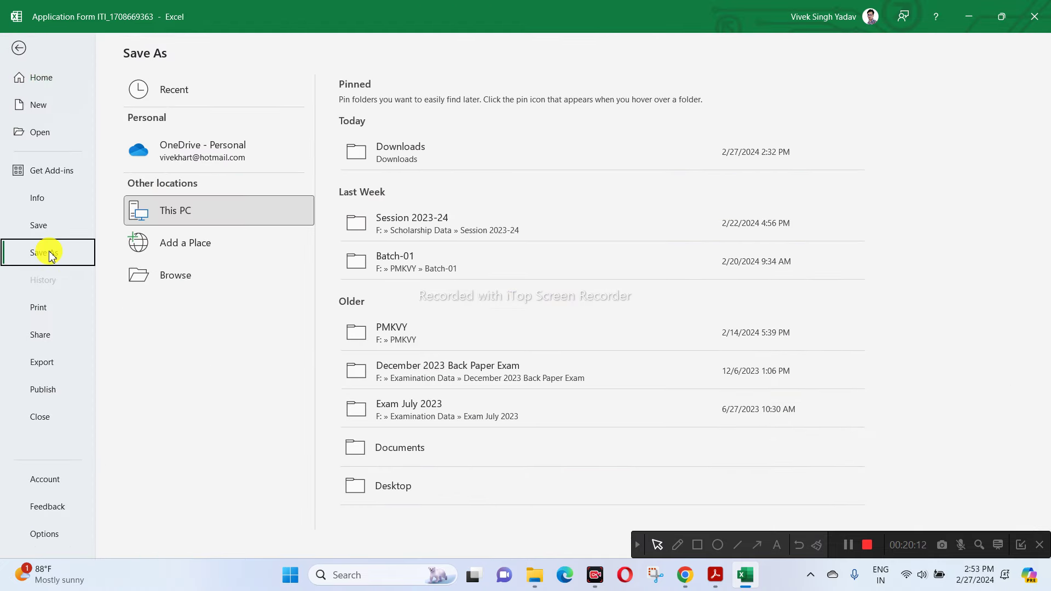
left_click(406, 161)
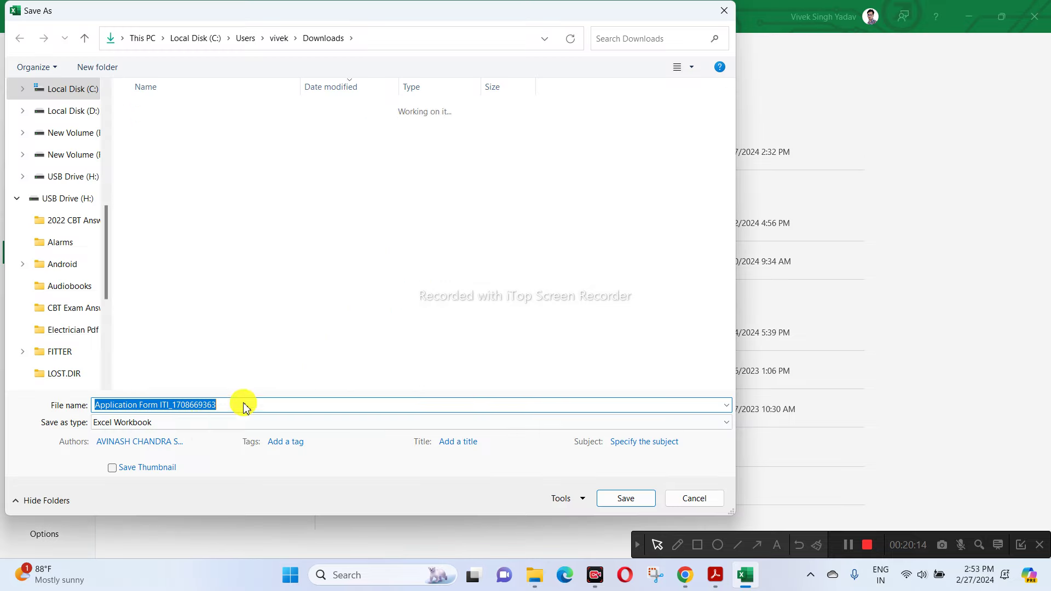
- Name the file after the registration number, cancel the save, and return to Chrome's HAL careers page
type("AP55555555")
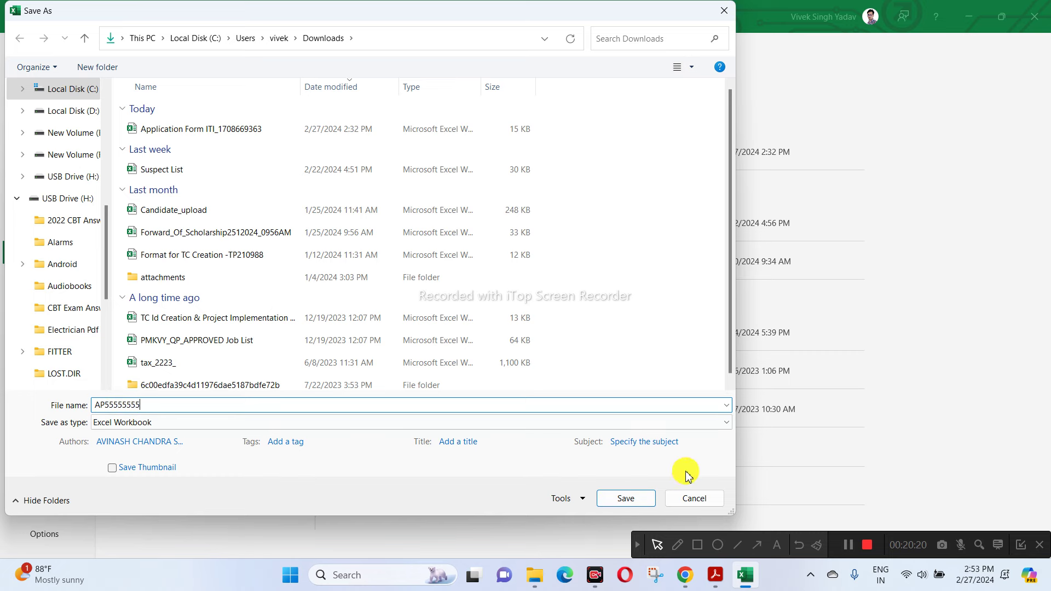
left_click(702, 499)
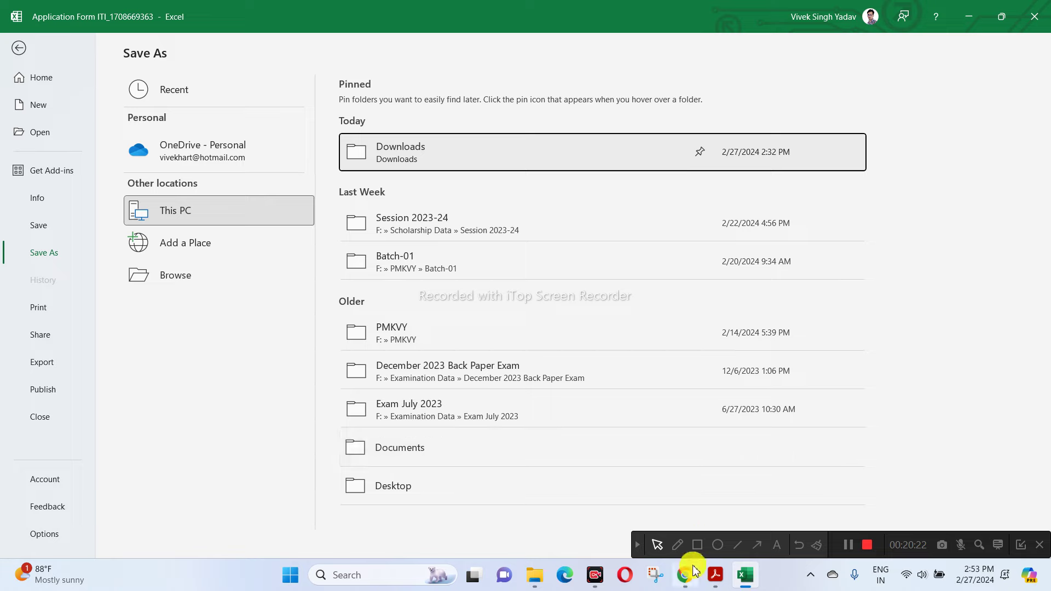
left_click(715, 574)
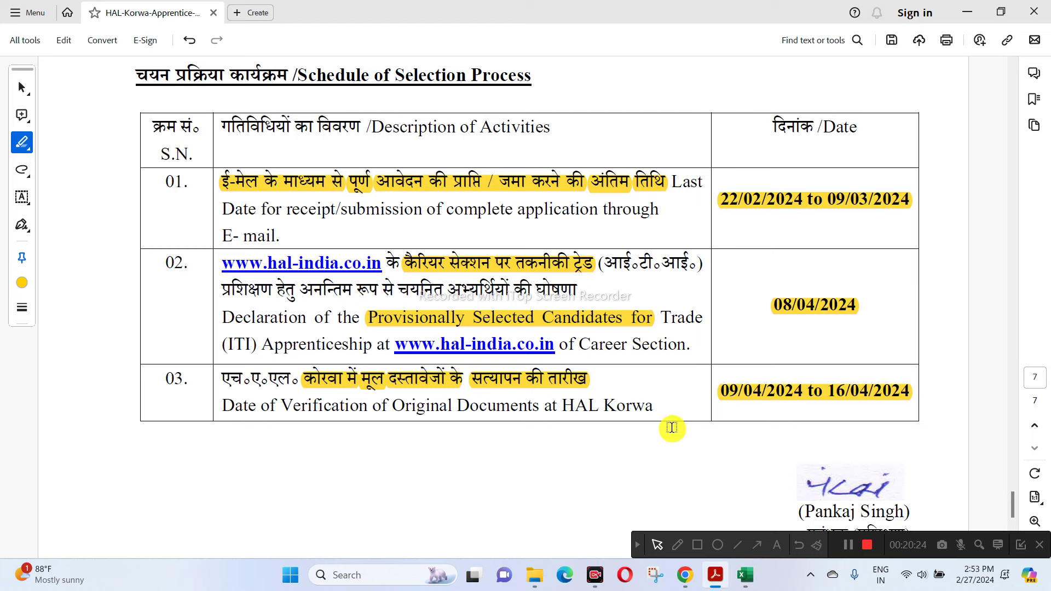
left_click(685, 574)
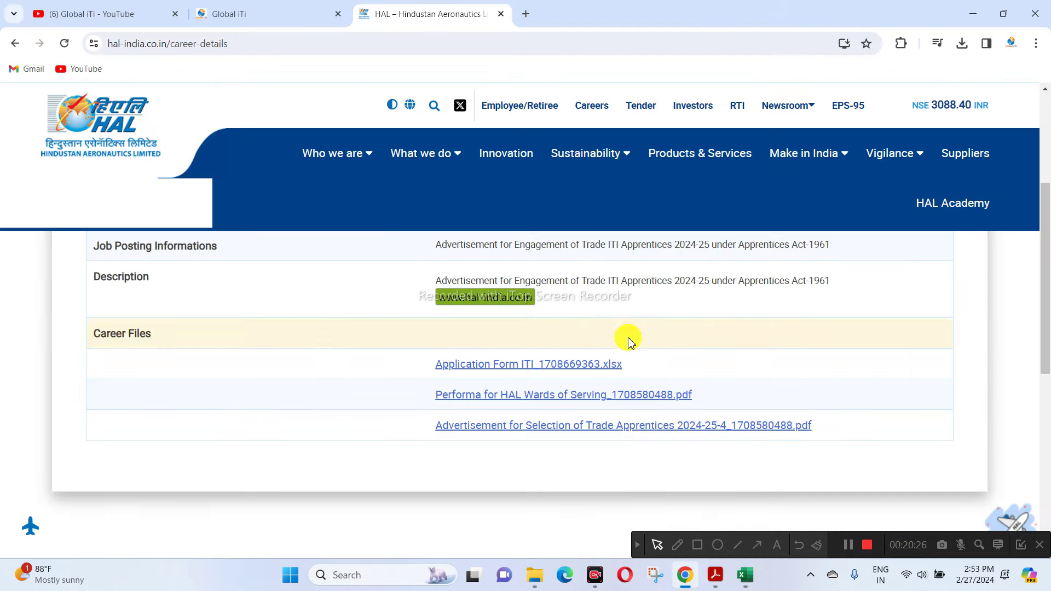
- Leave the HAL career details page for the Global iTi YouTube channel tab and scroll it
scroll(809, 284, "up", 1)
scroll(810, 284, "up", 3)
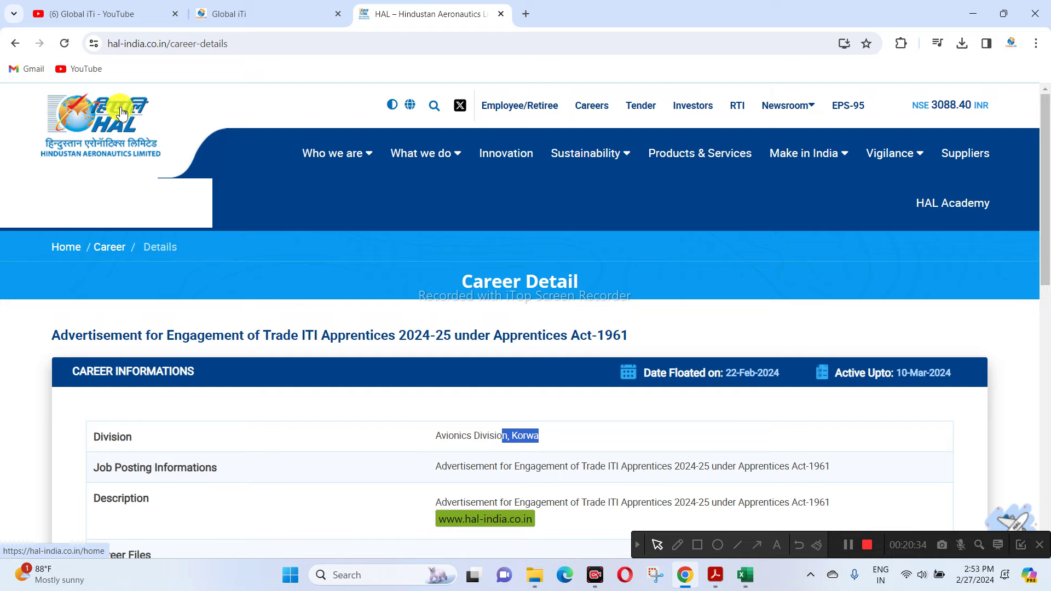
left_click(117, 21)
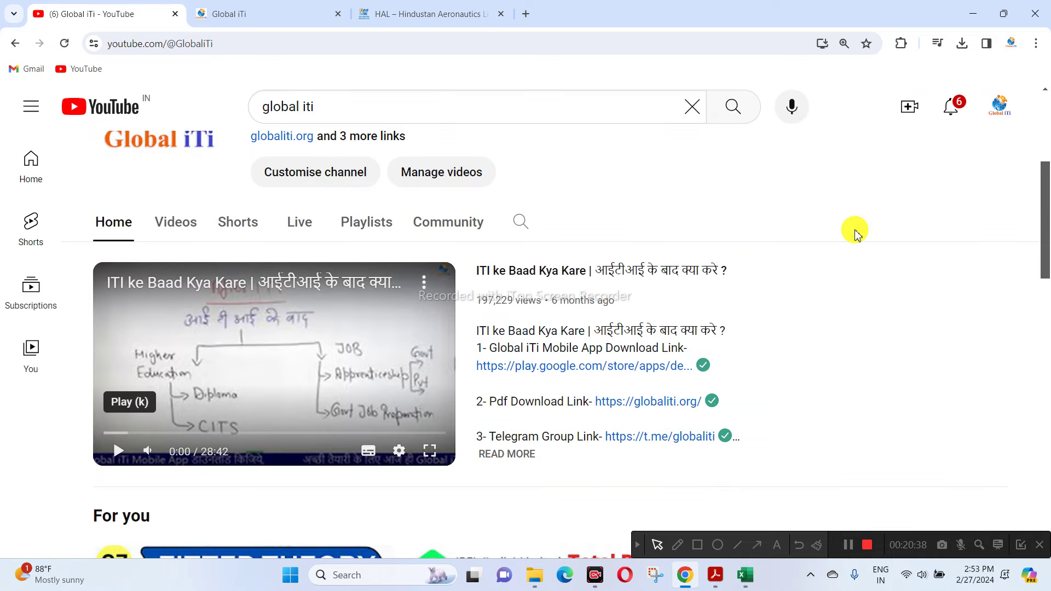
scroll(857, 235, "up", 3)
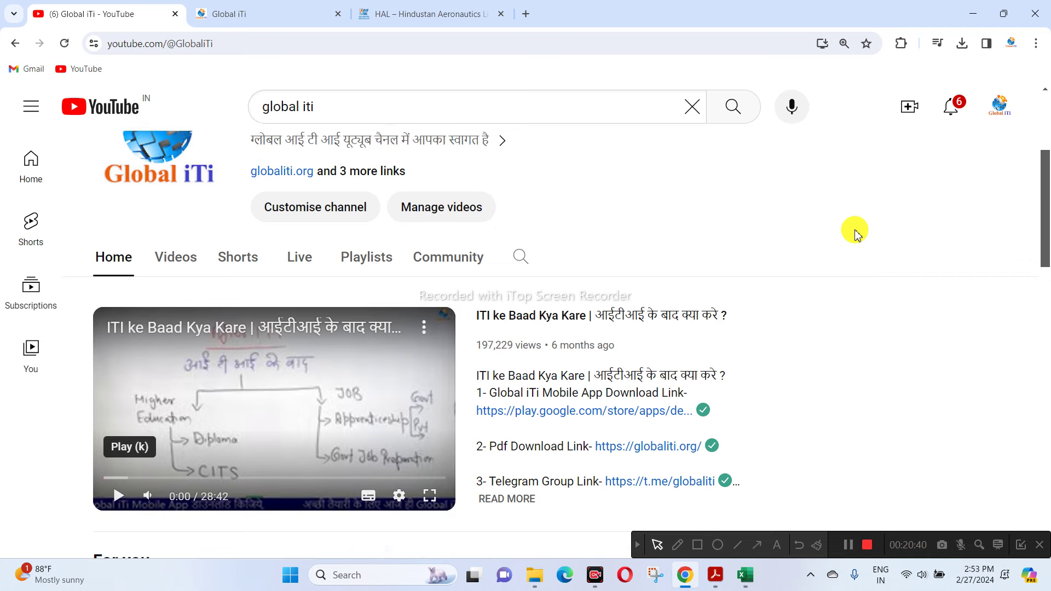
scroll(857, 290, "up", 2)
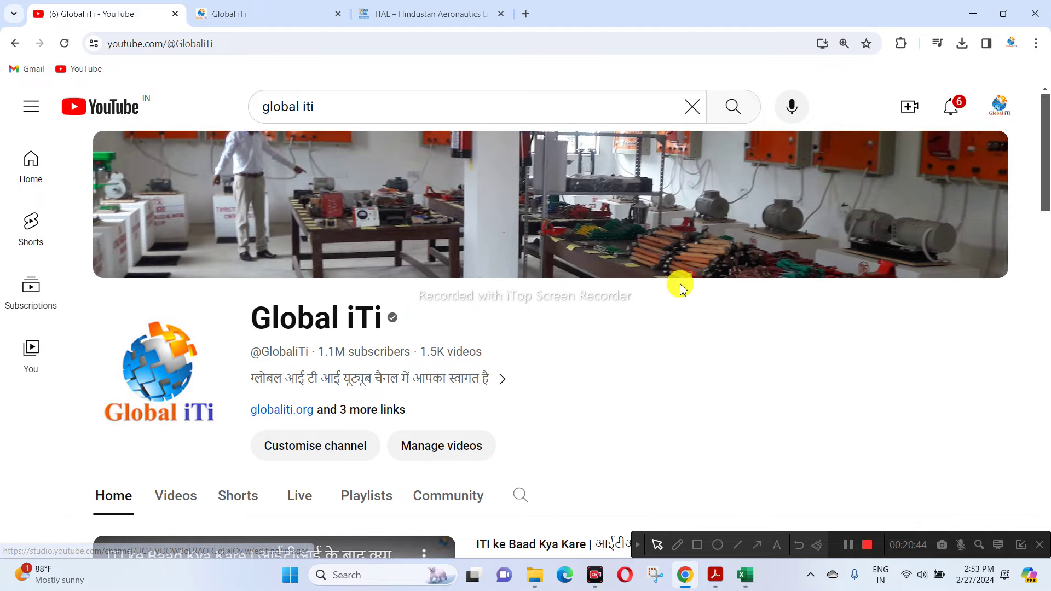
scroll(712, 274, "down", 3)
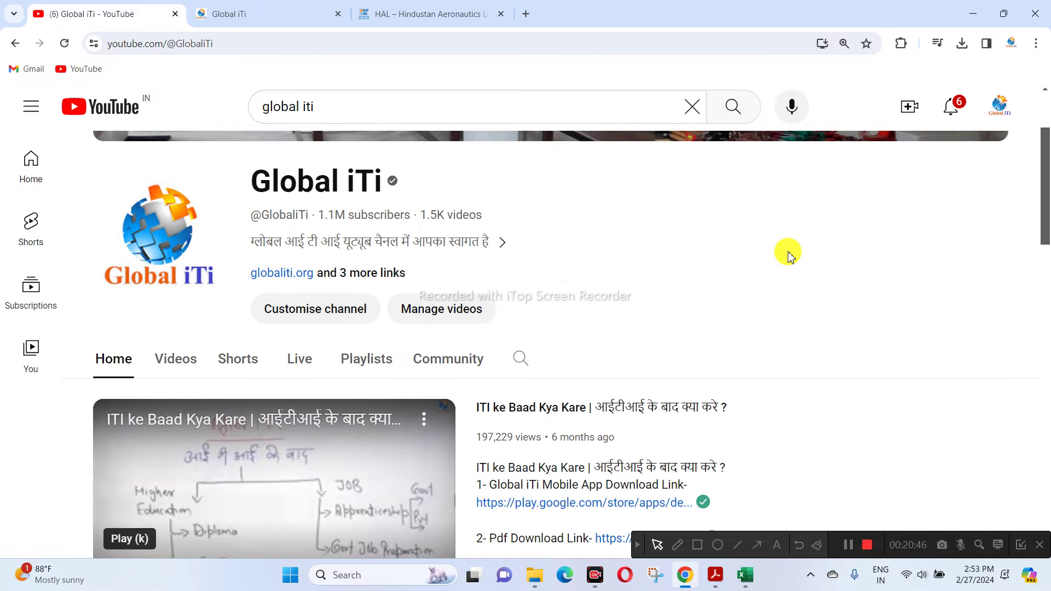